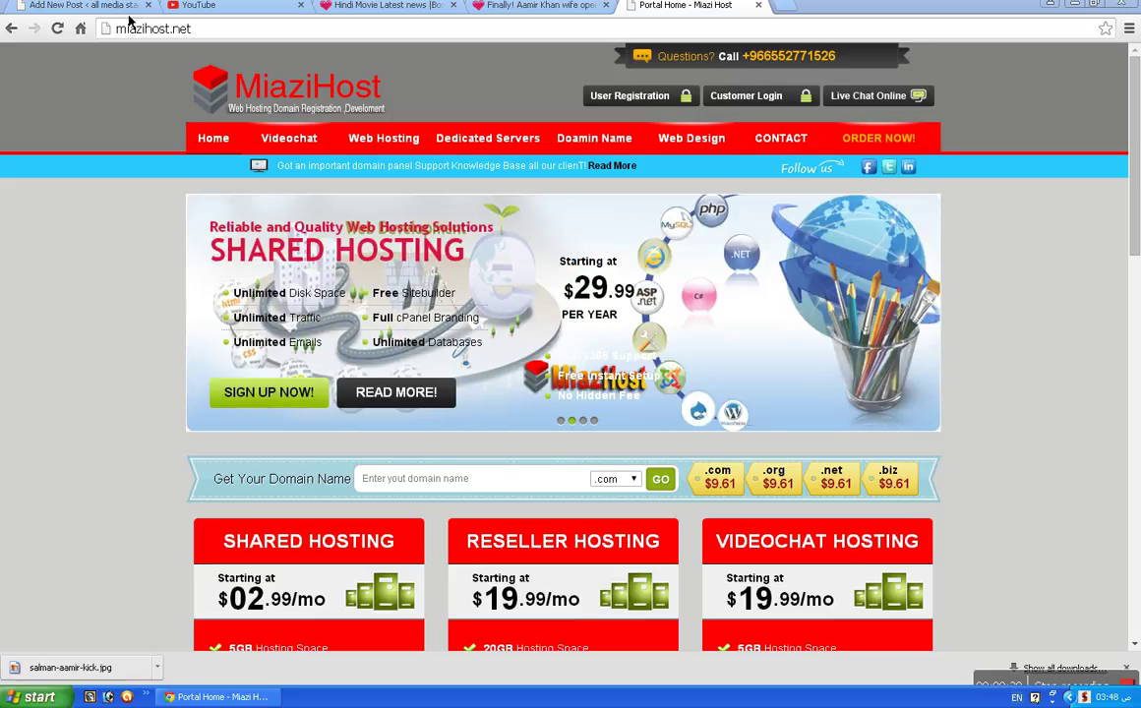
Step: Switch from the Miazi Host portal to the Add New Post tab holding the 165-word Khans draft
{"action": "left_click", "coordinate": [84, 5]}
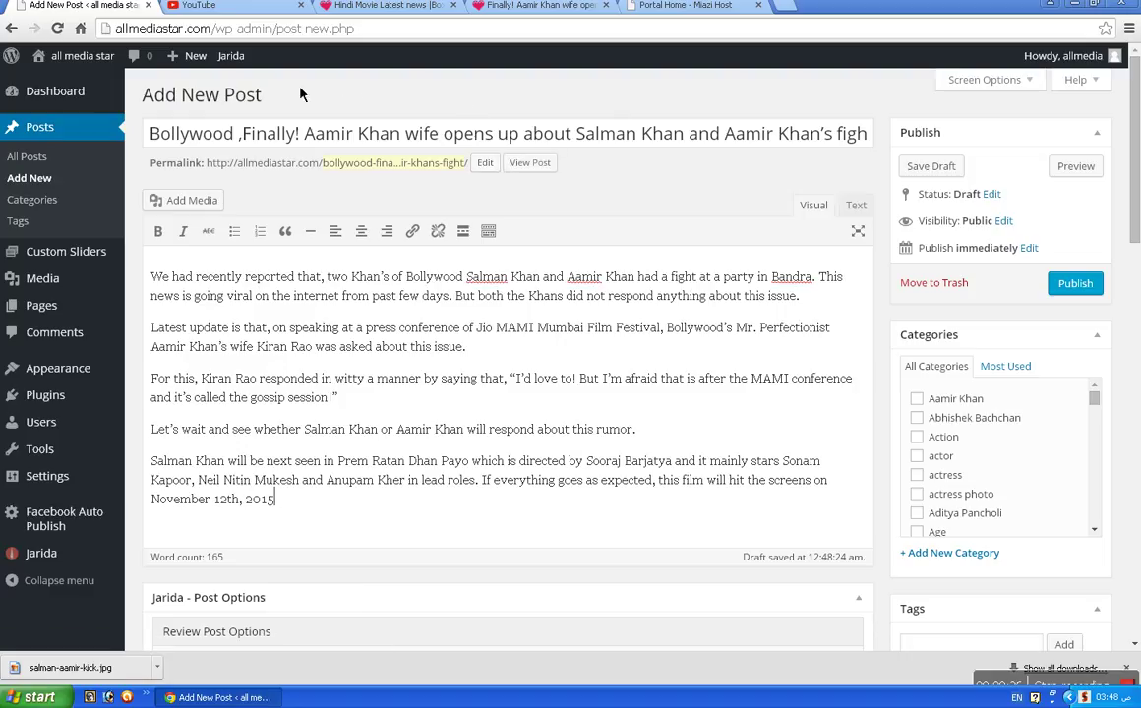
Step: Bring up the link menu on the sidebar Dashboard entry to open it in a new tab
{"action": "mouse_move", "coordinate": [196, 59]}
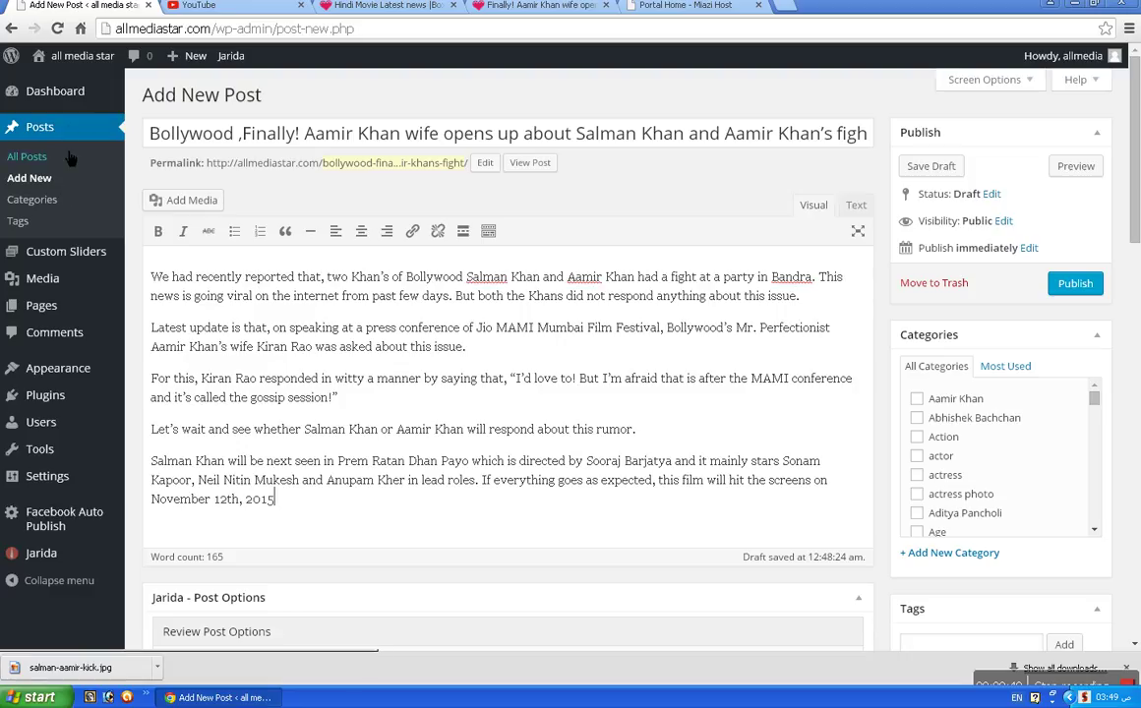
{"action": "mouse_move", "coordinate": [69, 114]}
{"action": "right_click", "coordinate": [71, 91]}
Step: Open the Dashboard in a new tab, switch to it, and start a new post via Posts > Add New
{"action": "left_click", "coordinate": [98, 104]}
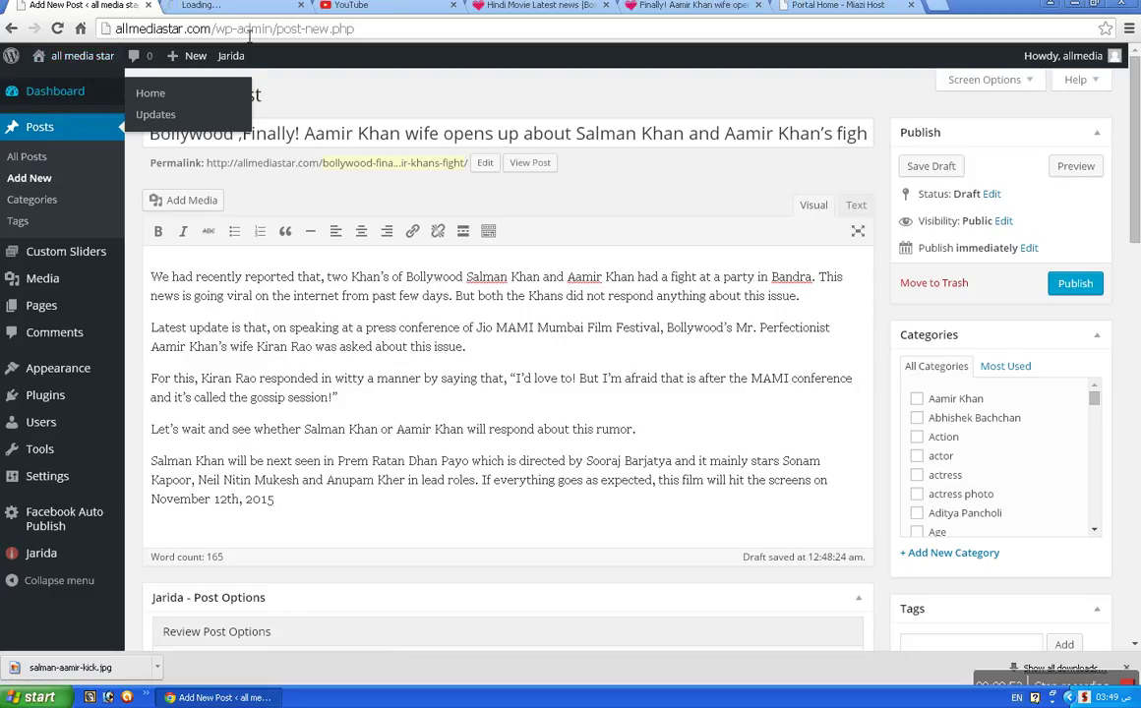
{"action": "key", "text": "ctrl+Tab"}
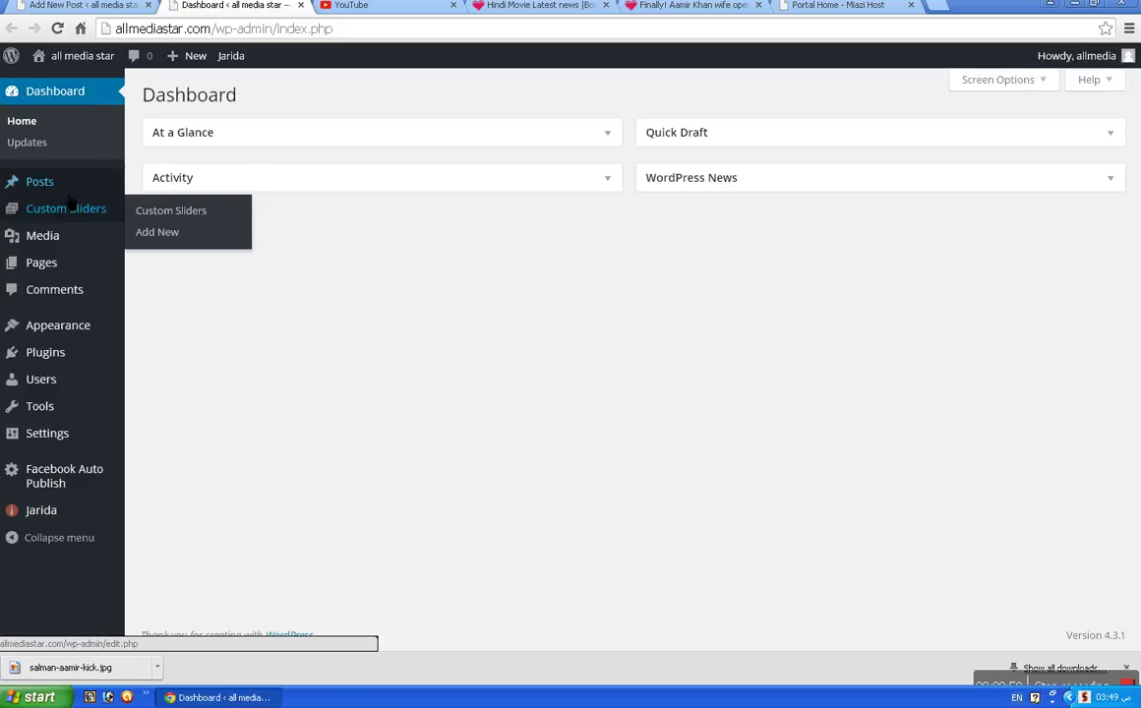
{"action": "mouse_move", "coordinate": [69, 195]}
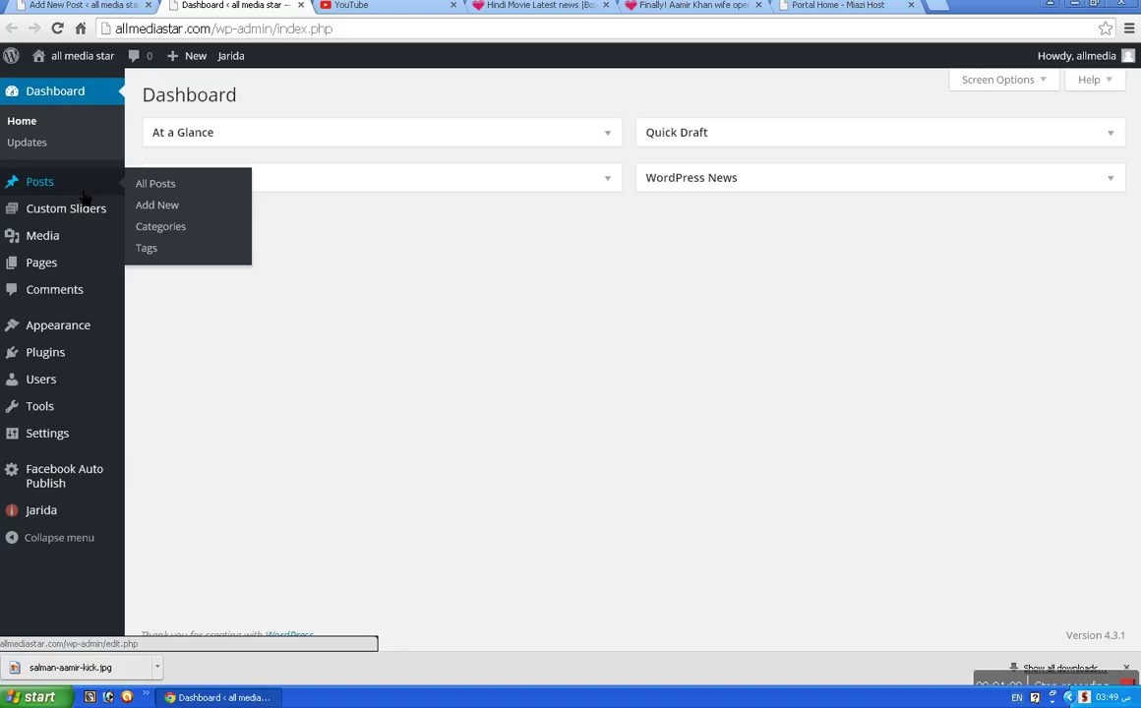
{"action": "left_click", "coordinate": [175, 217]}
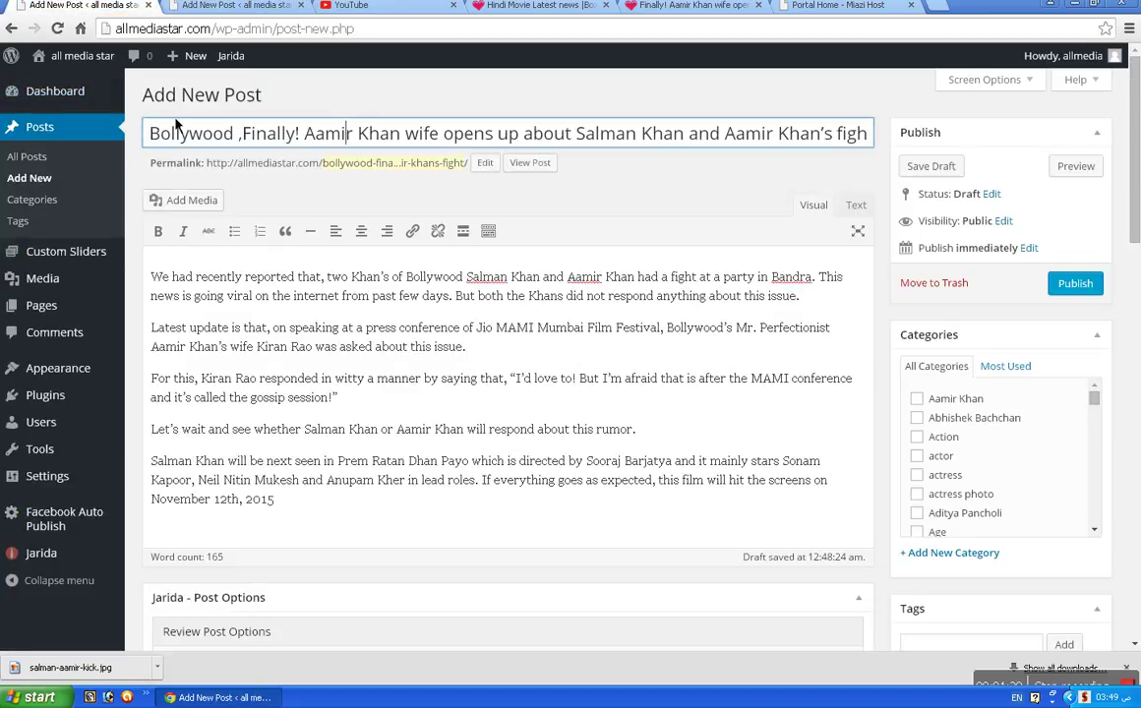
{"action": "left_click", "coordinate": [149, 132]}
{"action": "left_click_drag", "start_coordinate": [165, 146], "coordinate": [874, 138]}
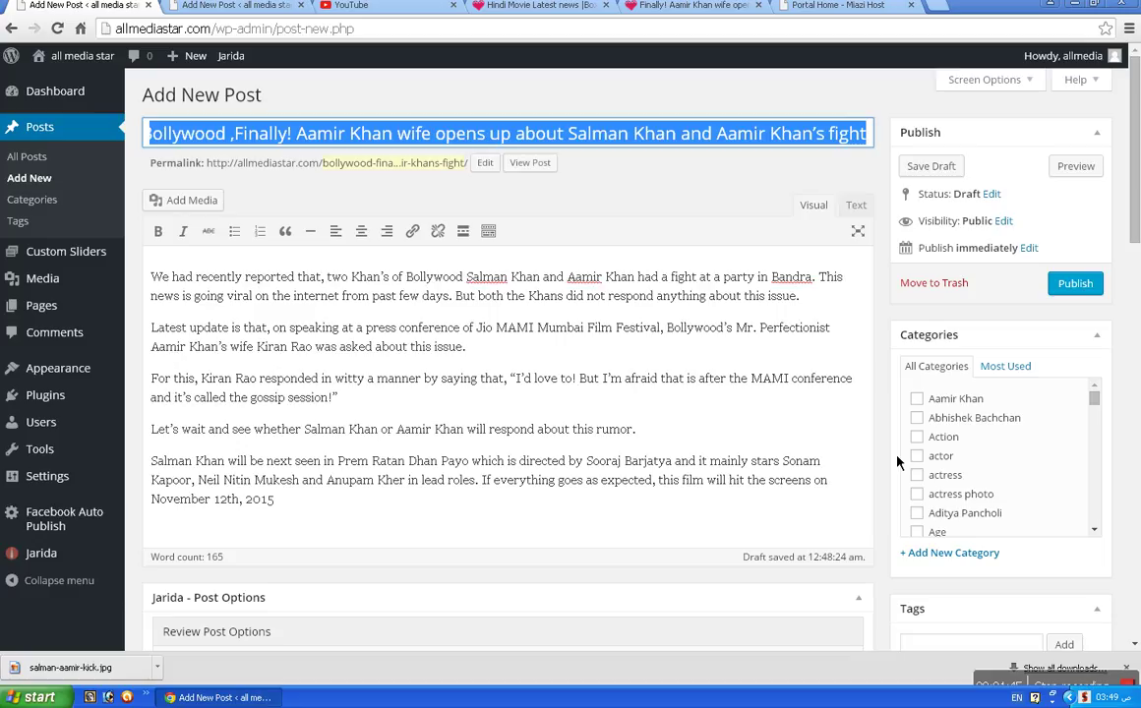
{"action": "left_click_drag", "start_coordinate": [326, 502], "coordinate": [148, 271]}
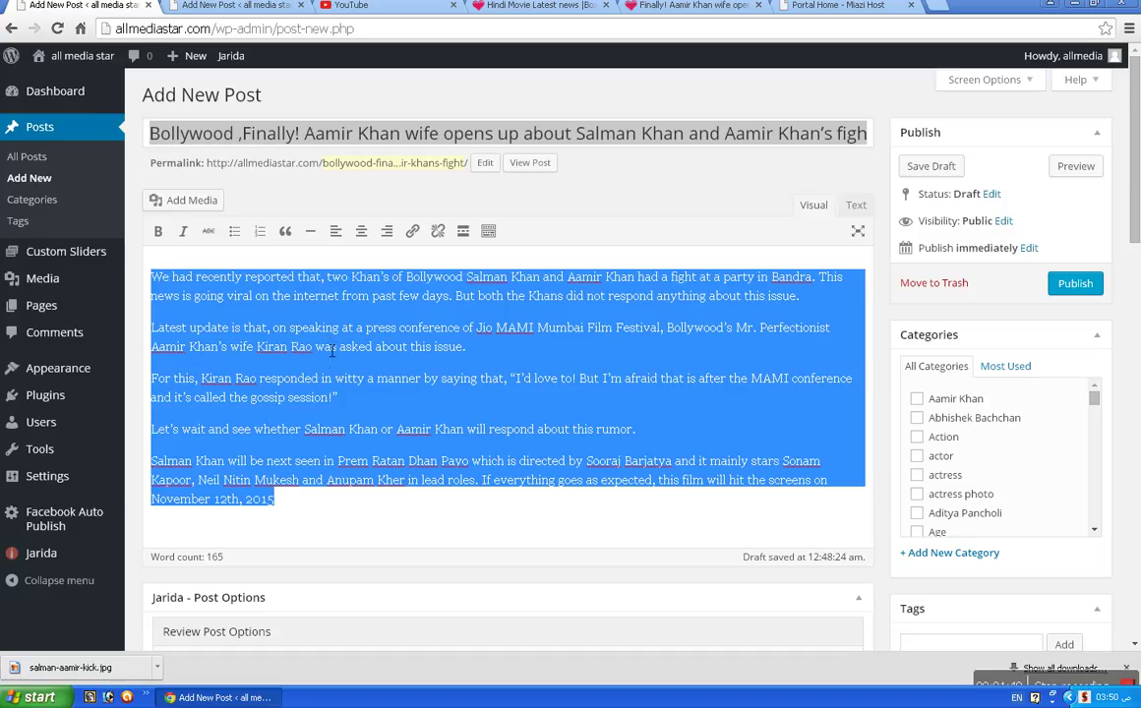
{"action": "left_click", "coordinate": [364, 388]}
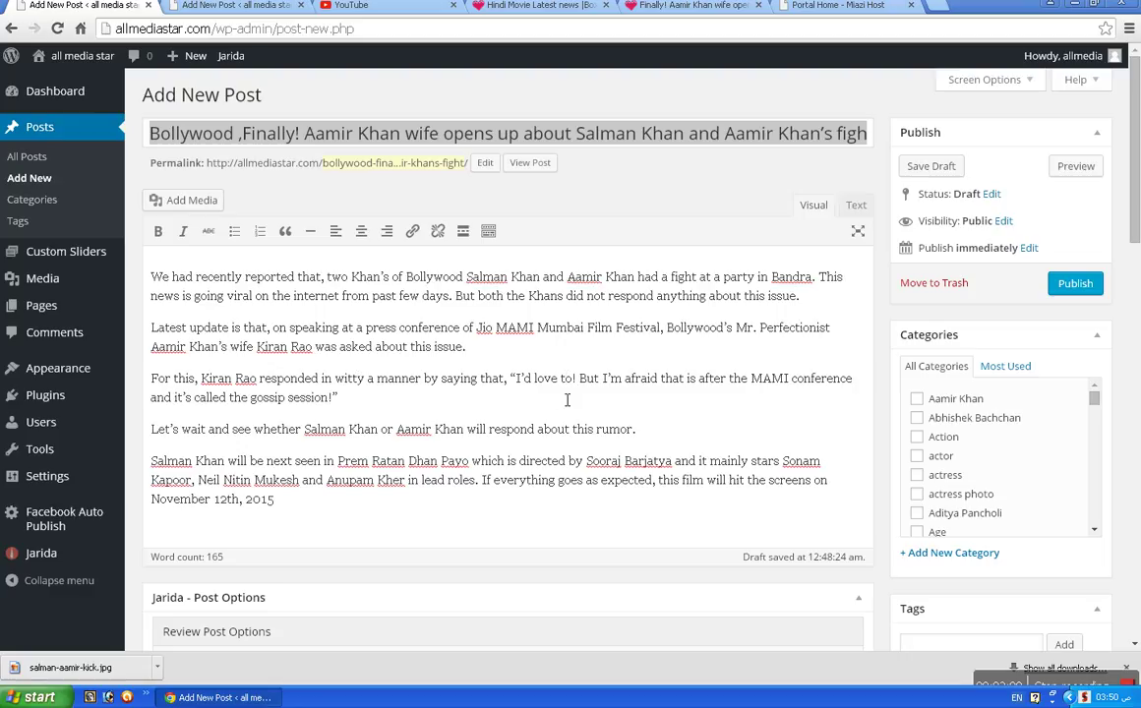
Step: Upload the salman-aamir-kick image from the Desktop folder through Add Media
{"action": "left_click", "coordinate": [196, 204]}
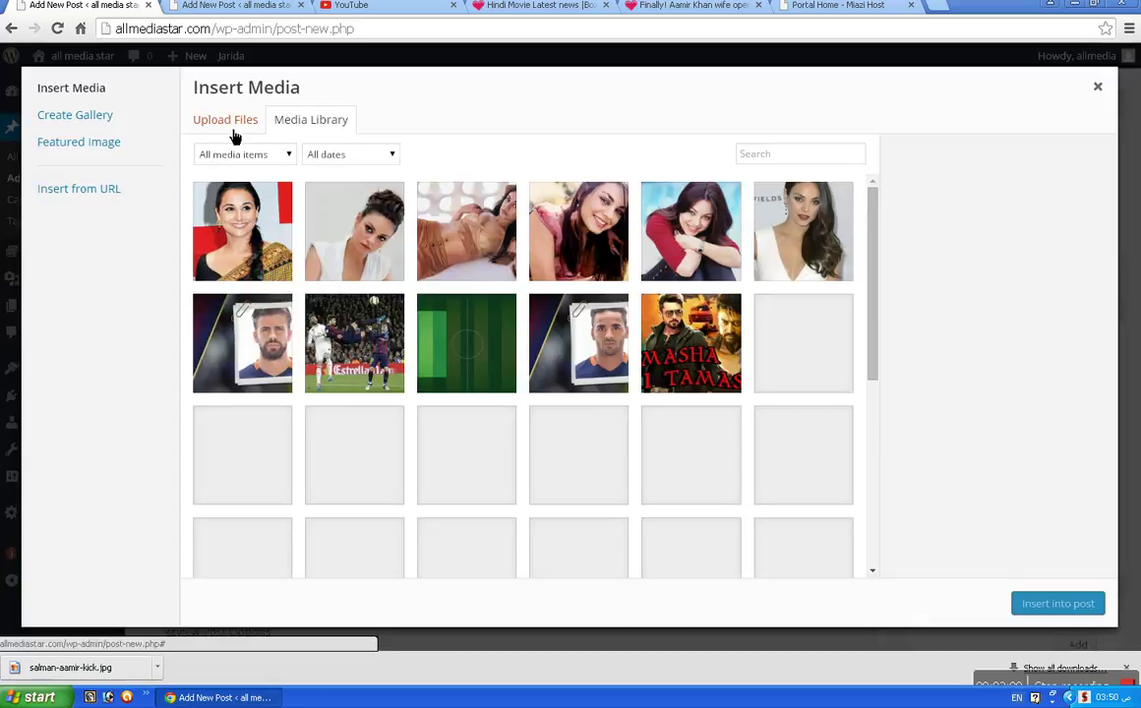
{"action": "left_click", "coordinate": [230, 126]}
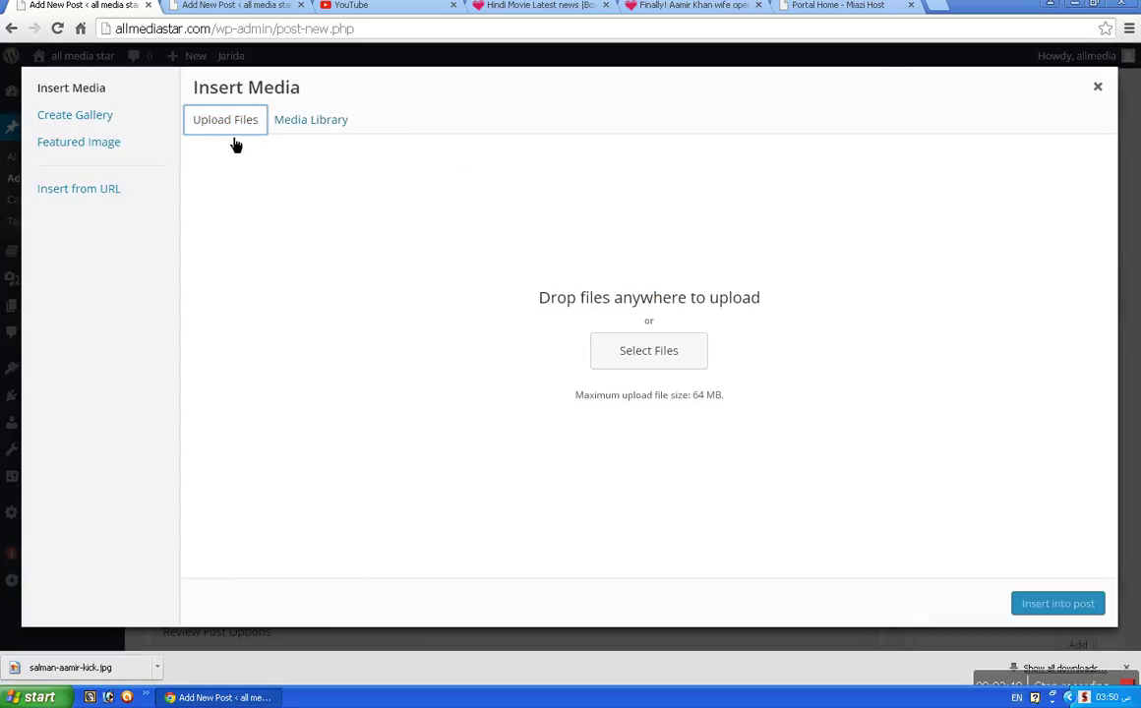
{"action": "left_click", "coordinate": [649, 352]}
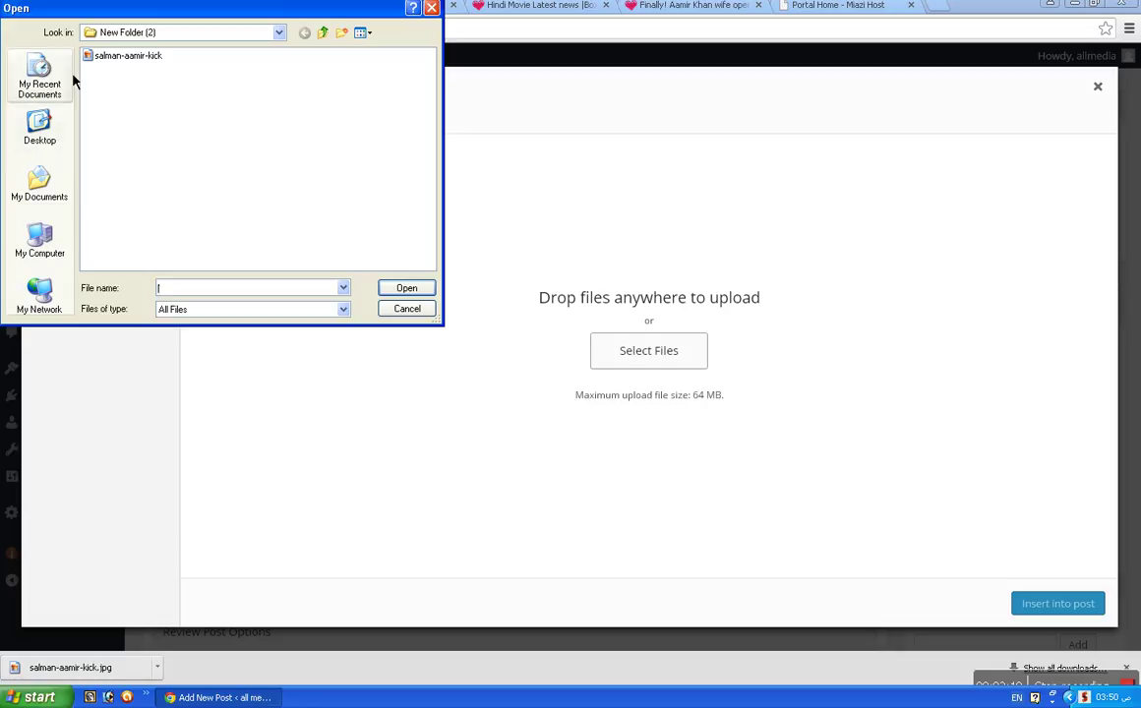
{"action": "left_click", "coordinate": [65, 137]}
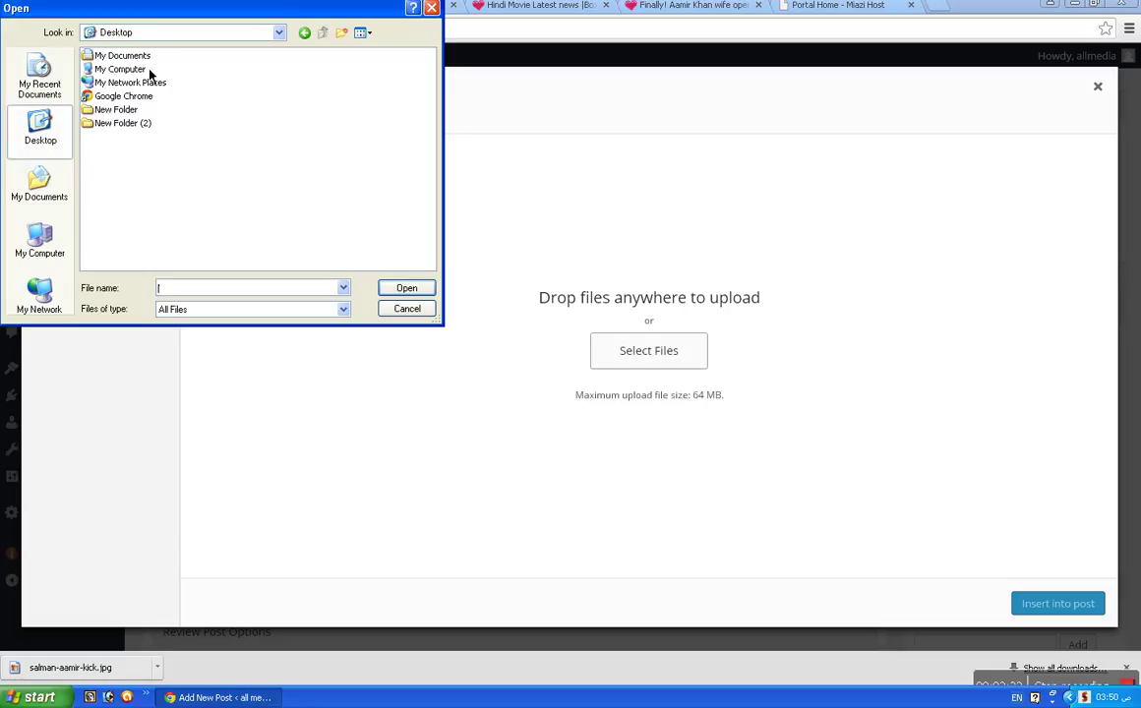
{"action": "double_click", "coordinate": [138, 126]}
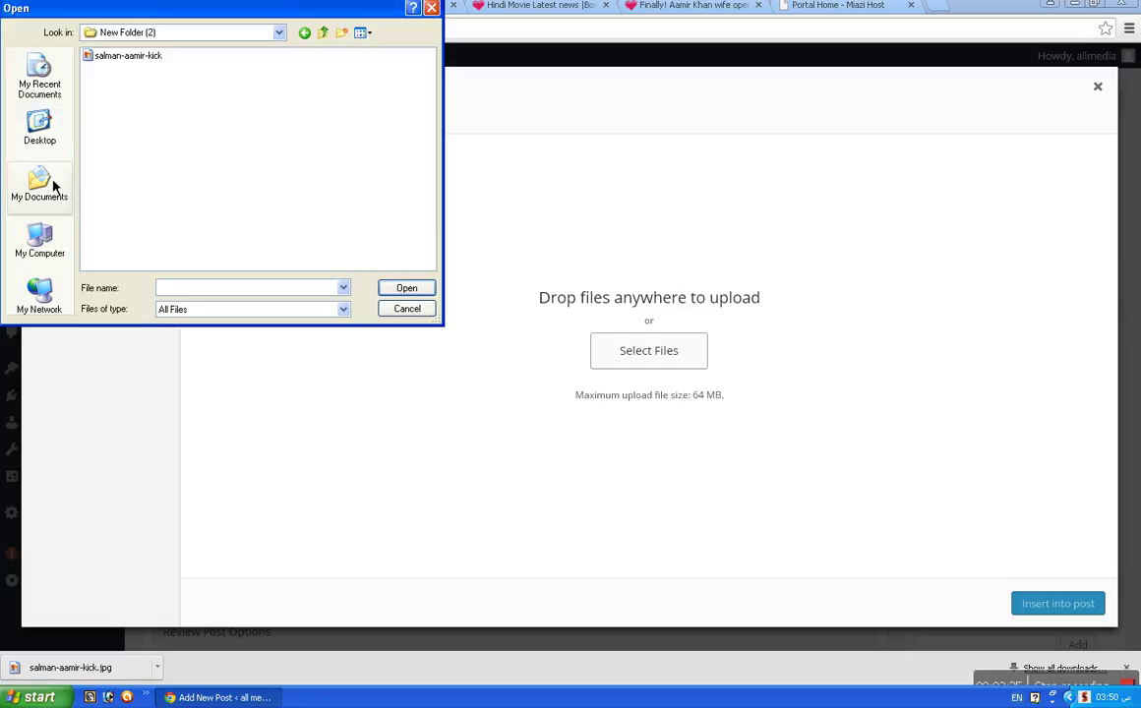
{"action": "left_click", "coordinate": [153, 67]}
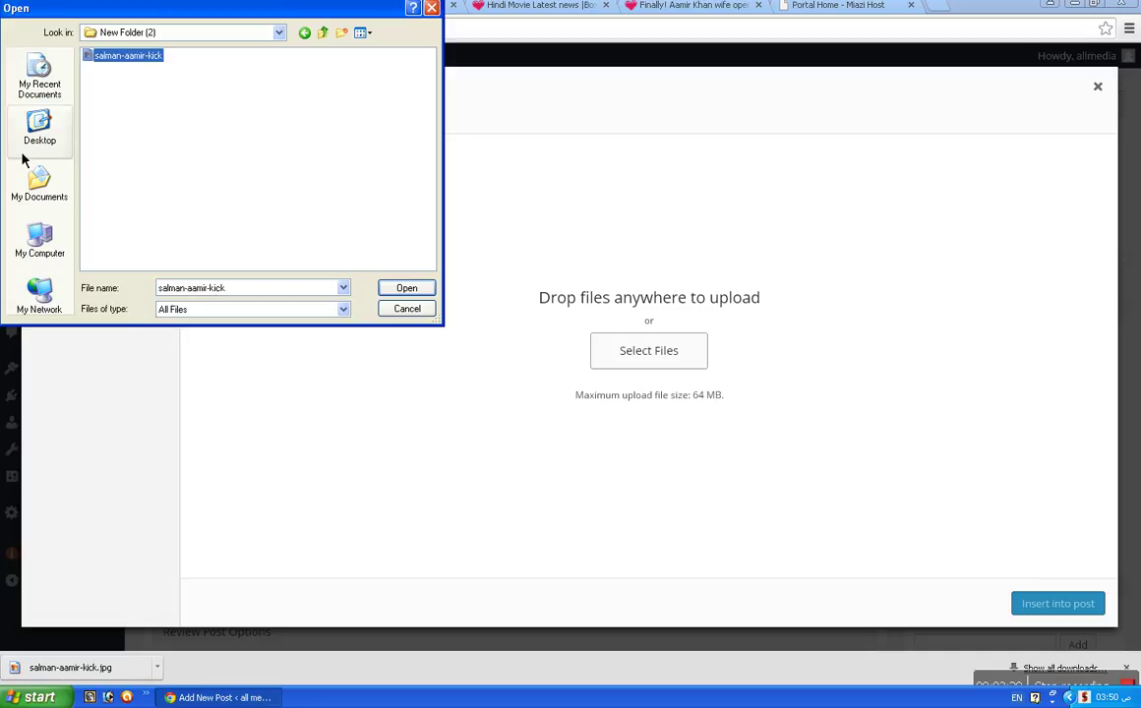
{"action": "left_click", "coordinate": [406, 290]}
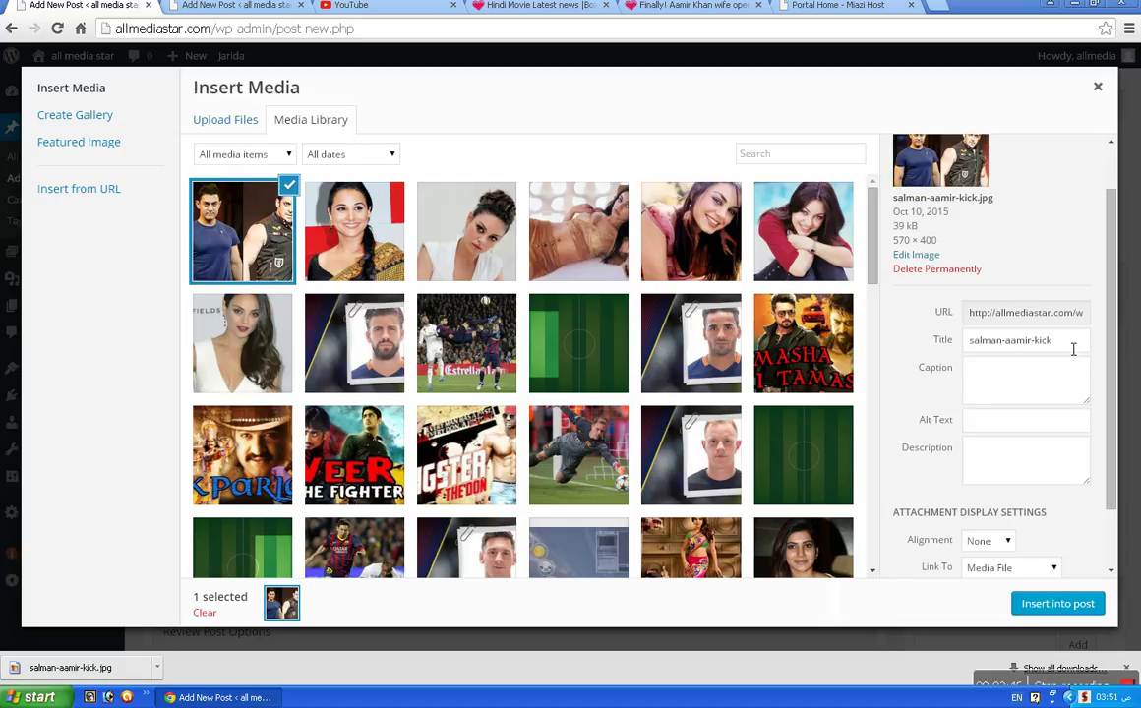
Step: Copy the title 'salman-aamir-kick' into the image description and insert the image into the post
{"action": "left_click_drag", "start_coordinate": [1073, 348], "coordinate": [986, 349]}
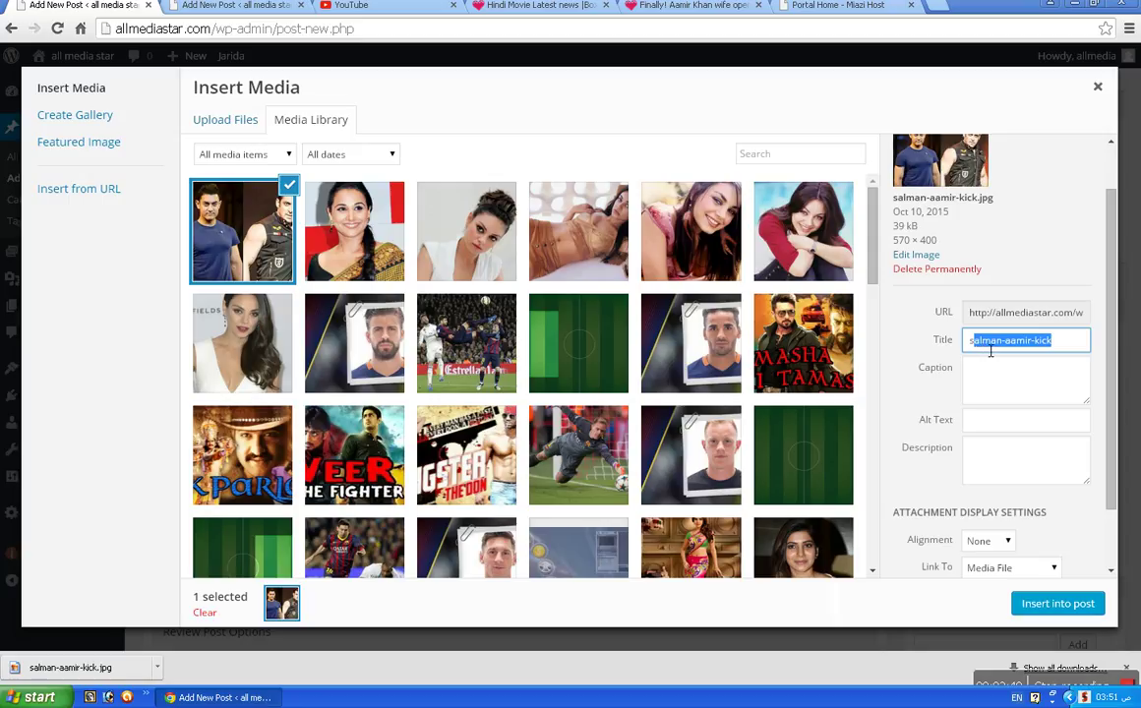
{"action": "left_click_drag", "start_coordinate": [1069, 354], "coordinate": [994, 354]}
{"action": "right_click", "coordinate": [997, 349]}
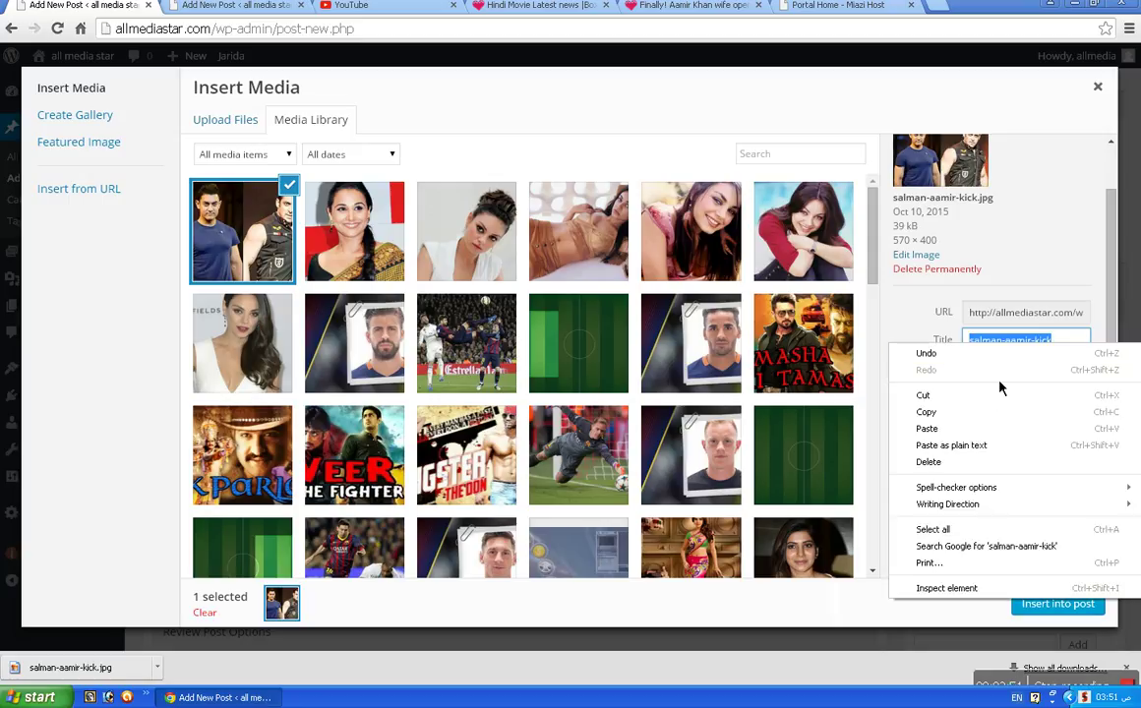
{"action": "left_click", "coordinate": [947, 413]}
{"action": "left_click", "coordinate": [990, 461]}
{"action": "right_click", "coordinate": [989, 461]}
{"action": "left_click", "coordinate": [1004, 541]}
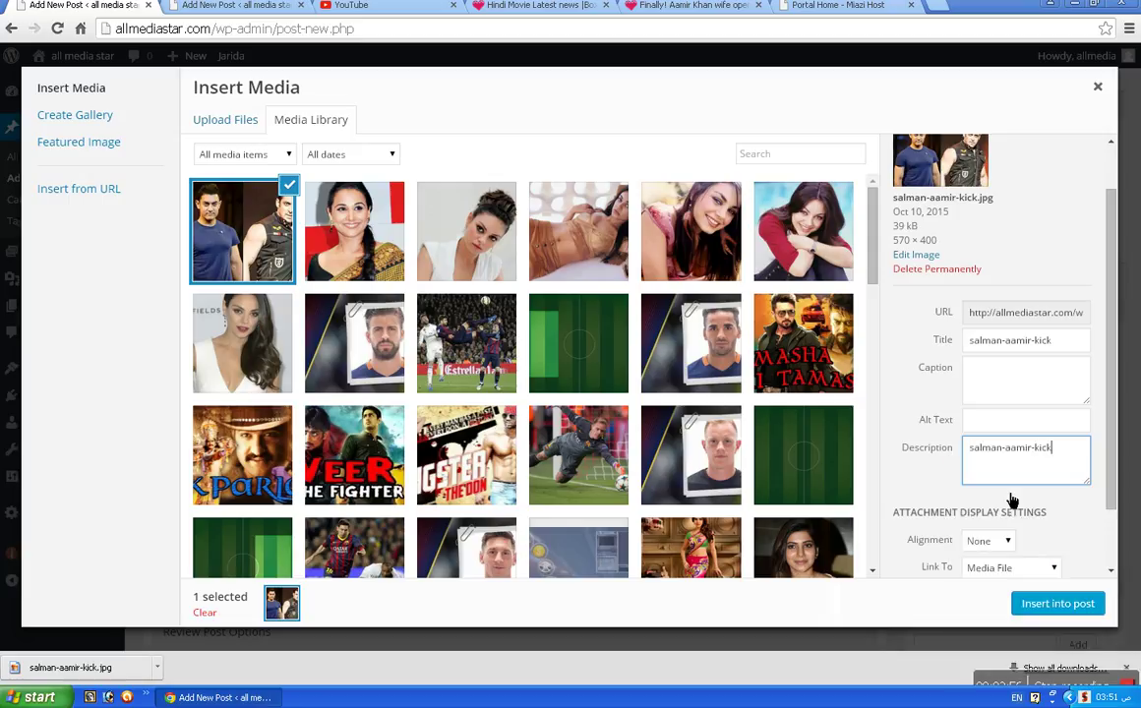
{"action": "left_click", "coordinate": [1037, 617]}
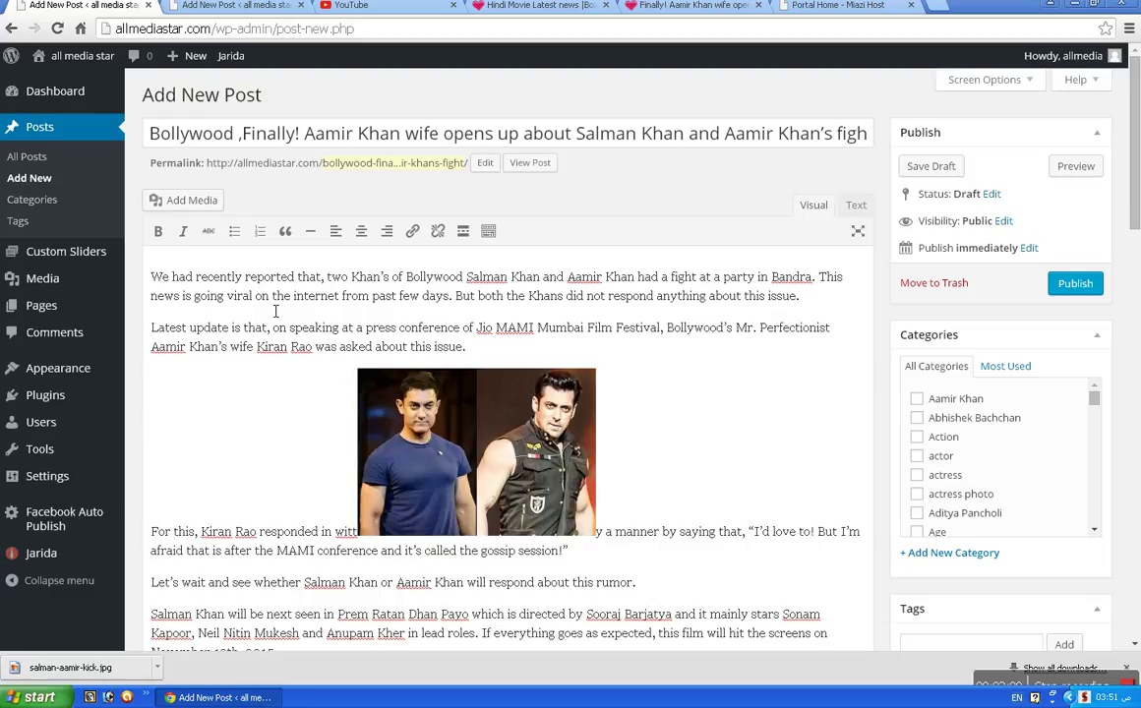
Step: Move the salman-aamir-kick photo before "We had" at the article start and align it left
{"action": "left_click_drag", "start_coordinate": [420, 396], "coordinate": [185, 300]}
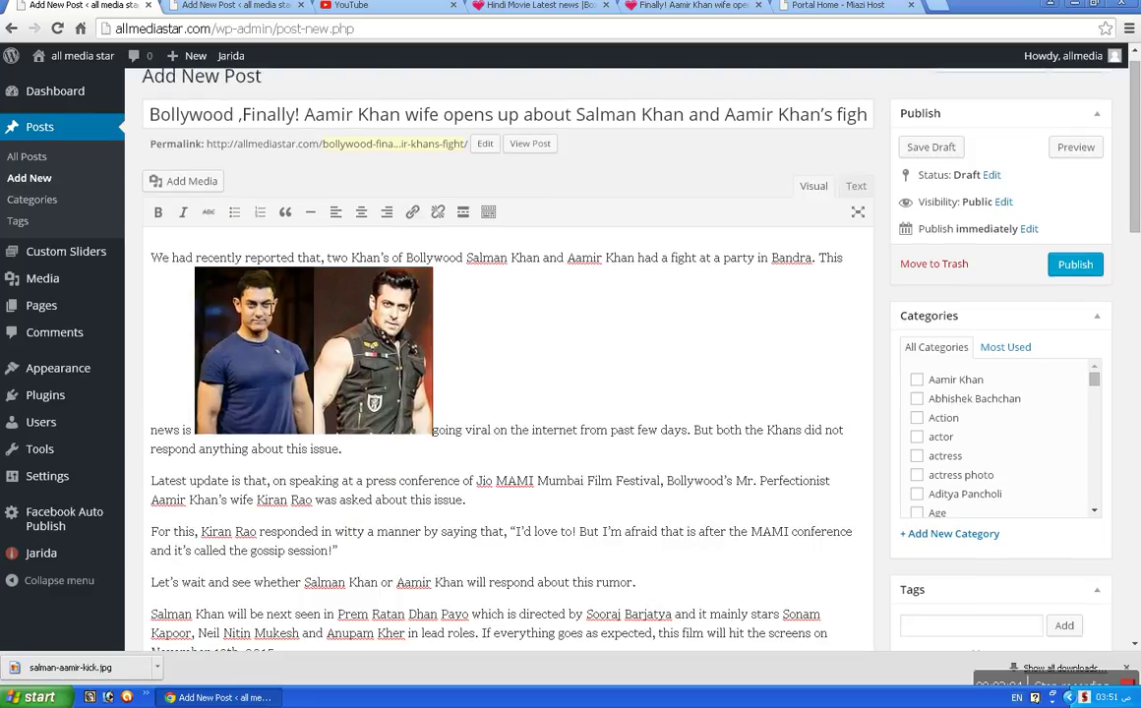
{"action": "left_click_drag", "start_coordinate": [295, 345], "coordinate": [175, 266]}
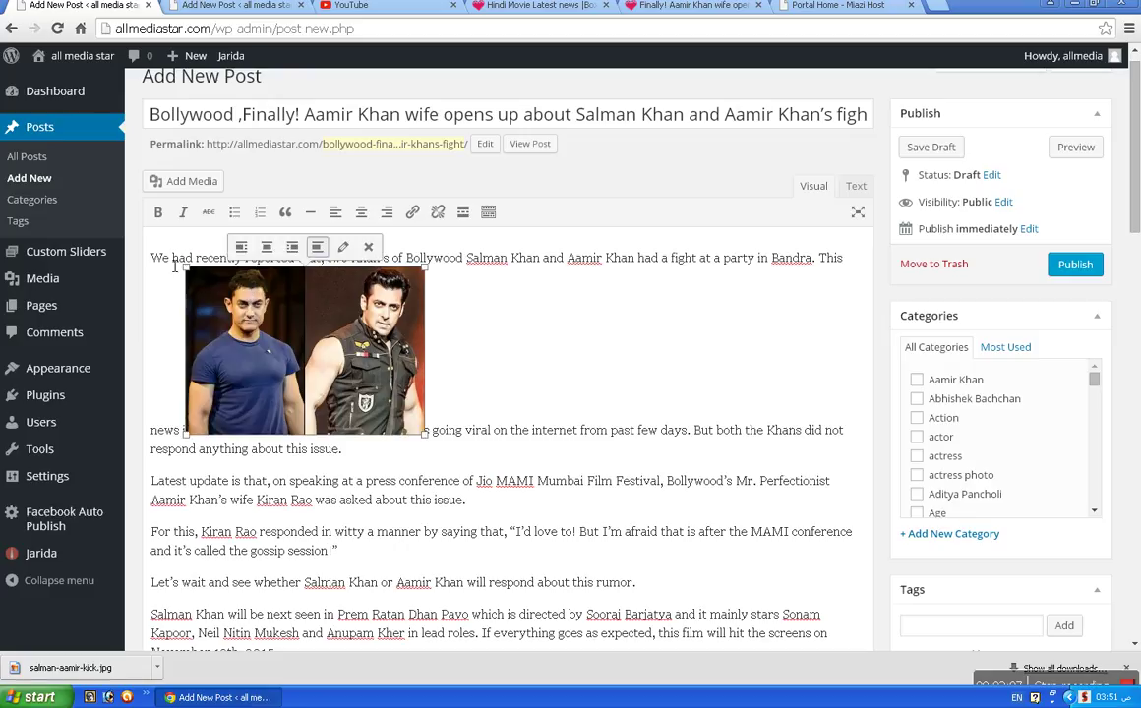
{"action": "left_click", "coordinate": [335, 213]}
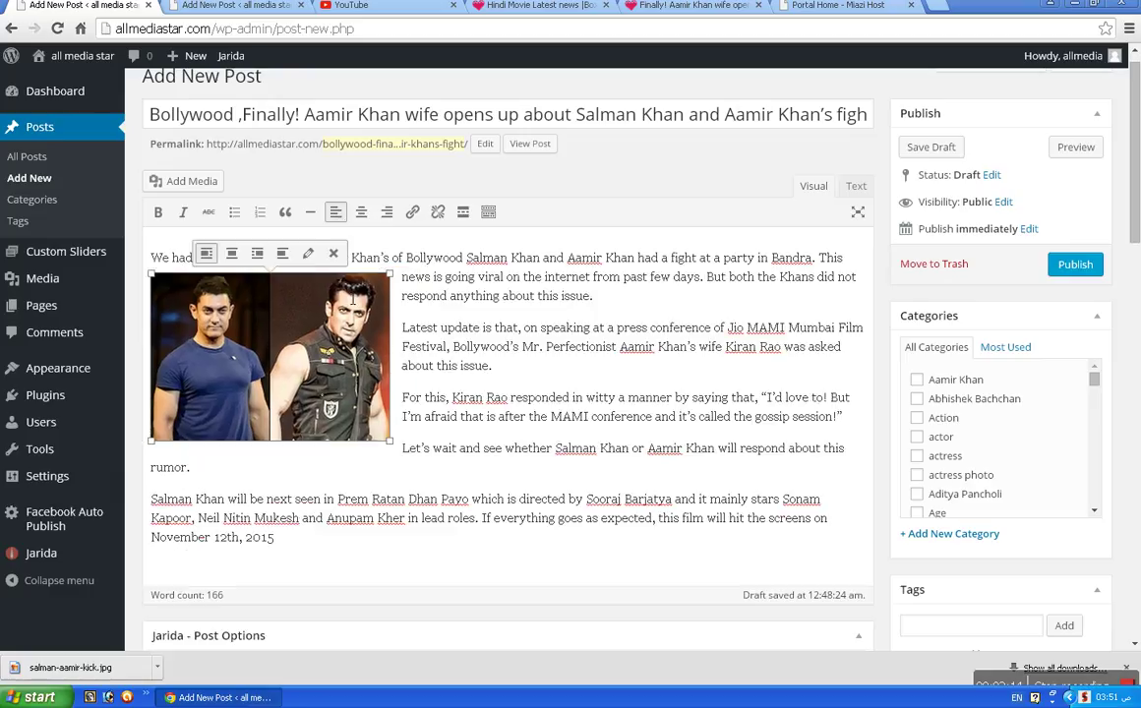
{"action": "left_click", "coordinate": [153, 258]}
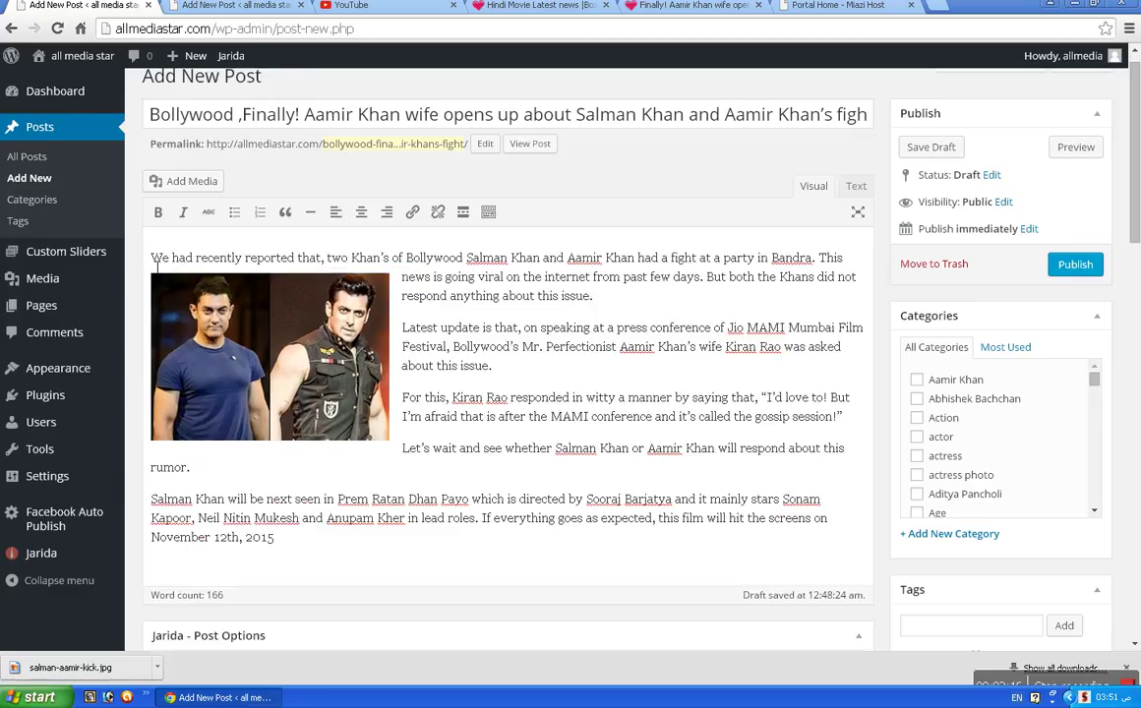
{"action": "left_click_drag", "start_coordinate": [202, 325], "coordinate": [152, 258]}
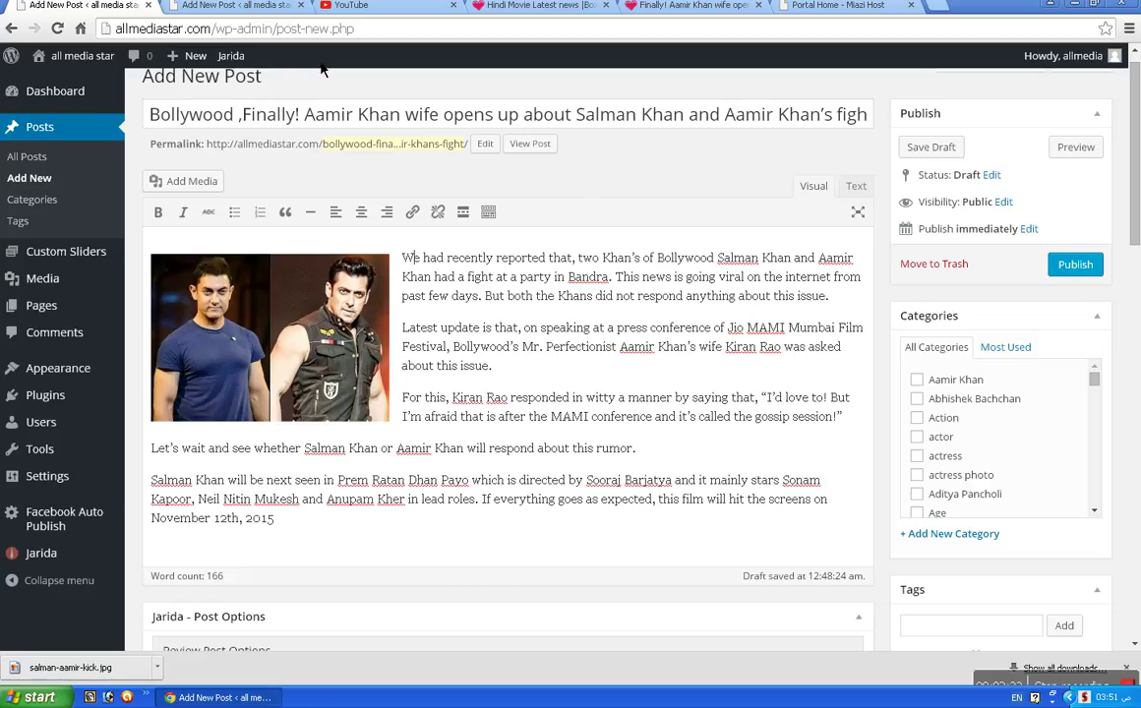
Step: Open the live site from Visit Site in a new browser tab
{"action": "mouse_move", "coordinate": [73, 59]}
{"action": "right_click", "coordinate": [52, 86]}
{"action": "left_click", "coordinate": [70, 100]}
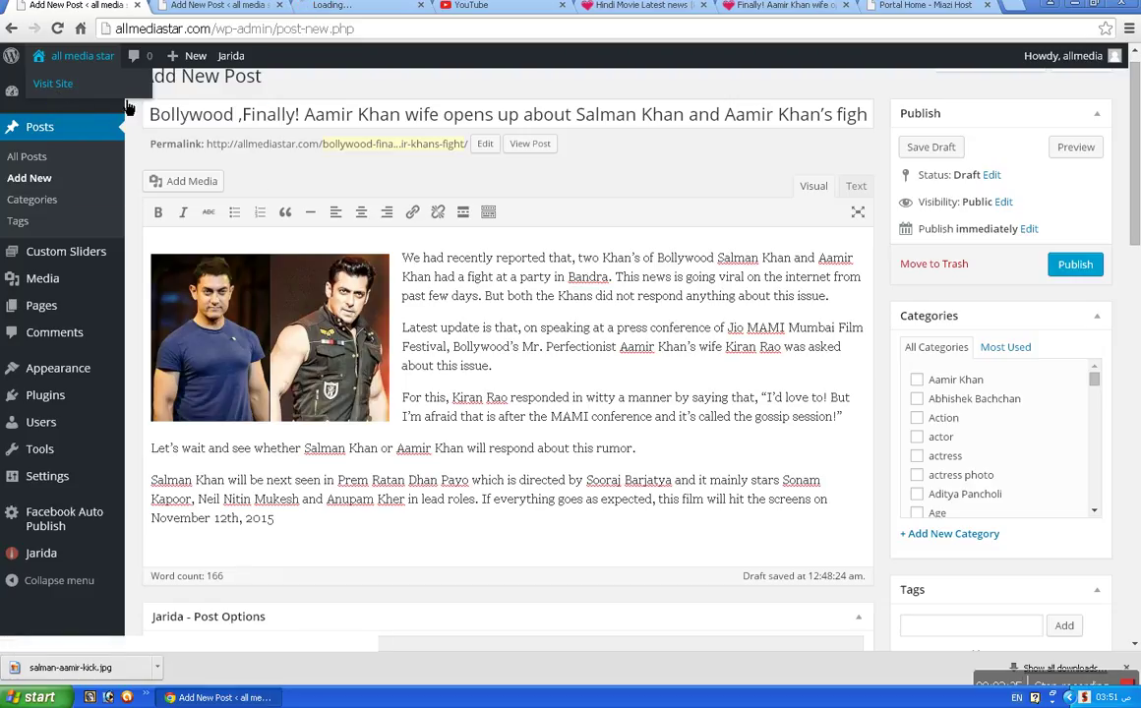
Step: On the live allmediastar.com site, open the 'Bollywood actress Is Shruti Haasan' article and scroll through it
{"action": "left_click", "coordinate": [361, 8]}
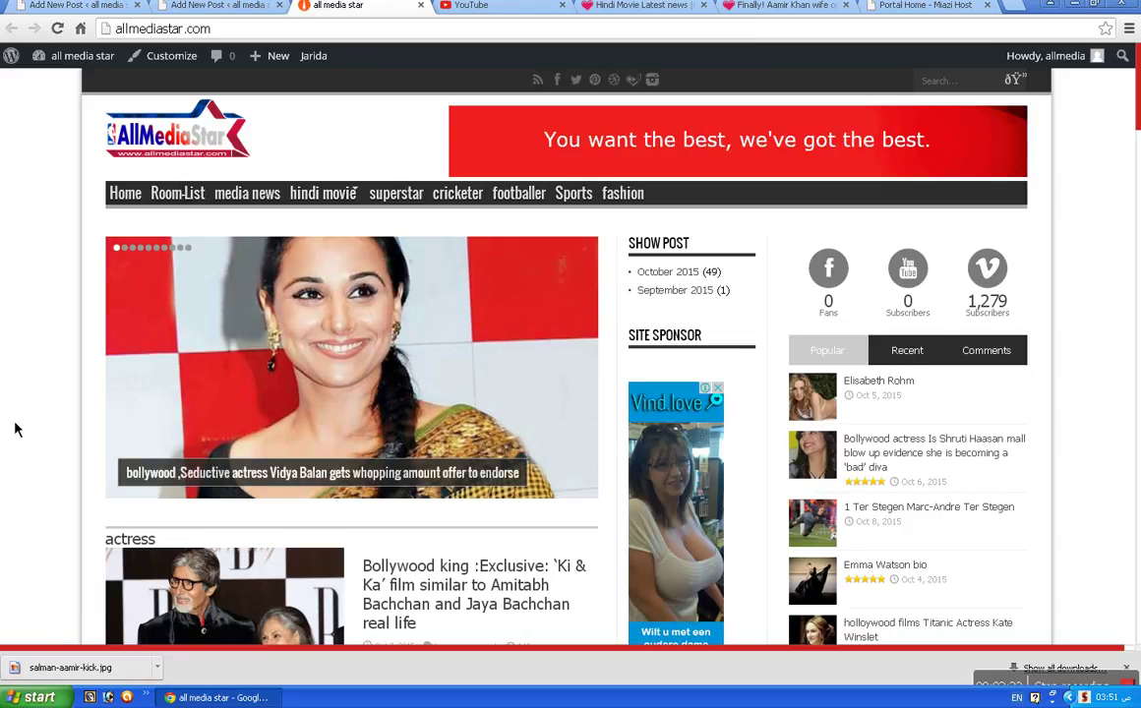
{"action": "scroll", "coordinate": [433, 438], "scroll_direction": "down", "scroll_amount": 3}
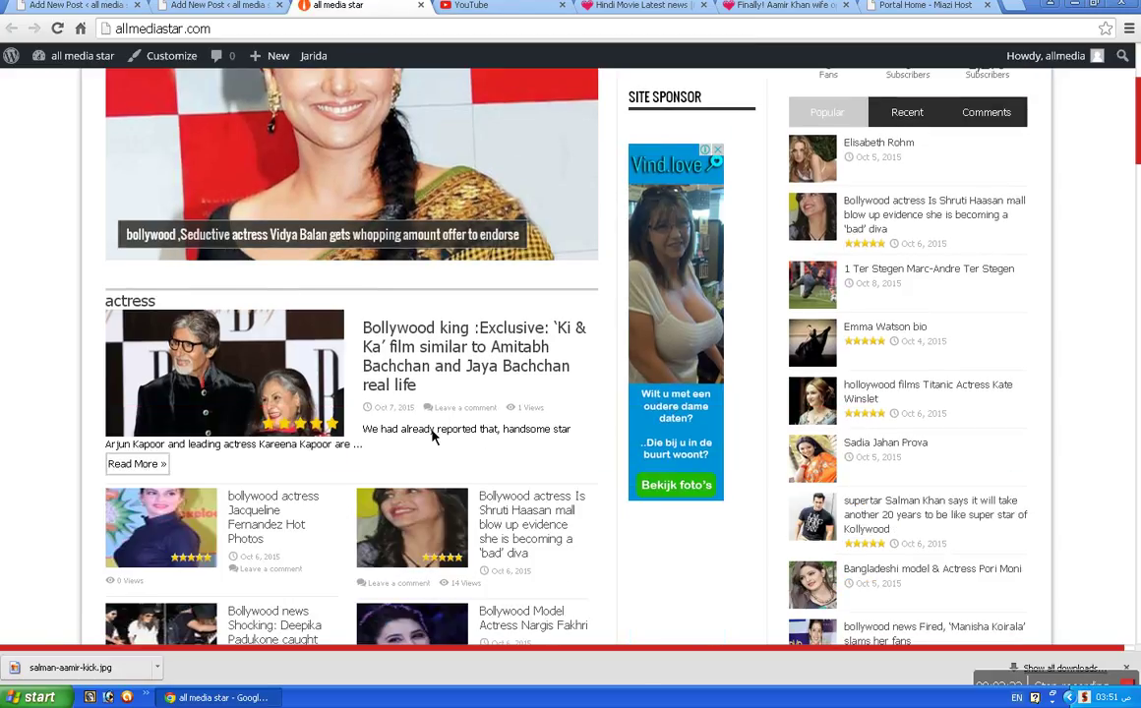
{"action": "left_click", "coordinate": [532, 520]}
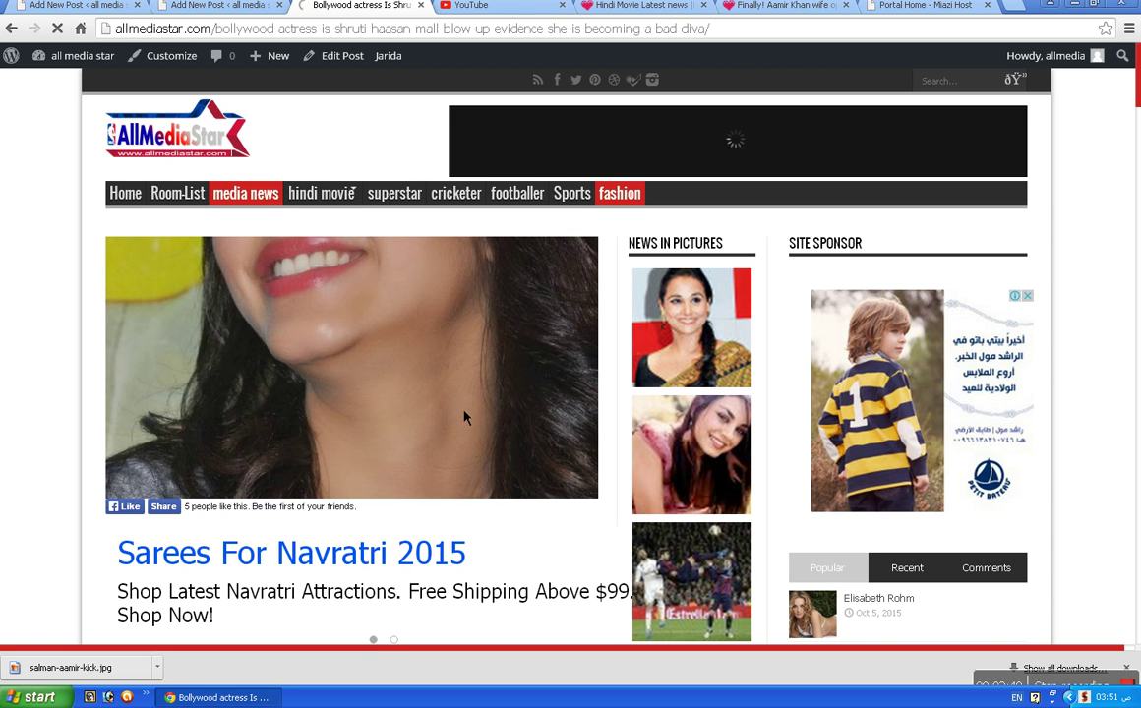
{"action": "scroll", "coordinate": [421, 416], "scroll_direction": "down", "scroll_amount": 3}
{"action": "scroll", "coordinate": [421, 415], "scroll_direction": "down", "scroll_amount": 5}
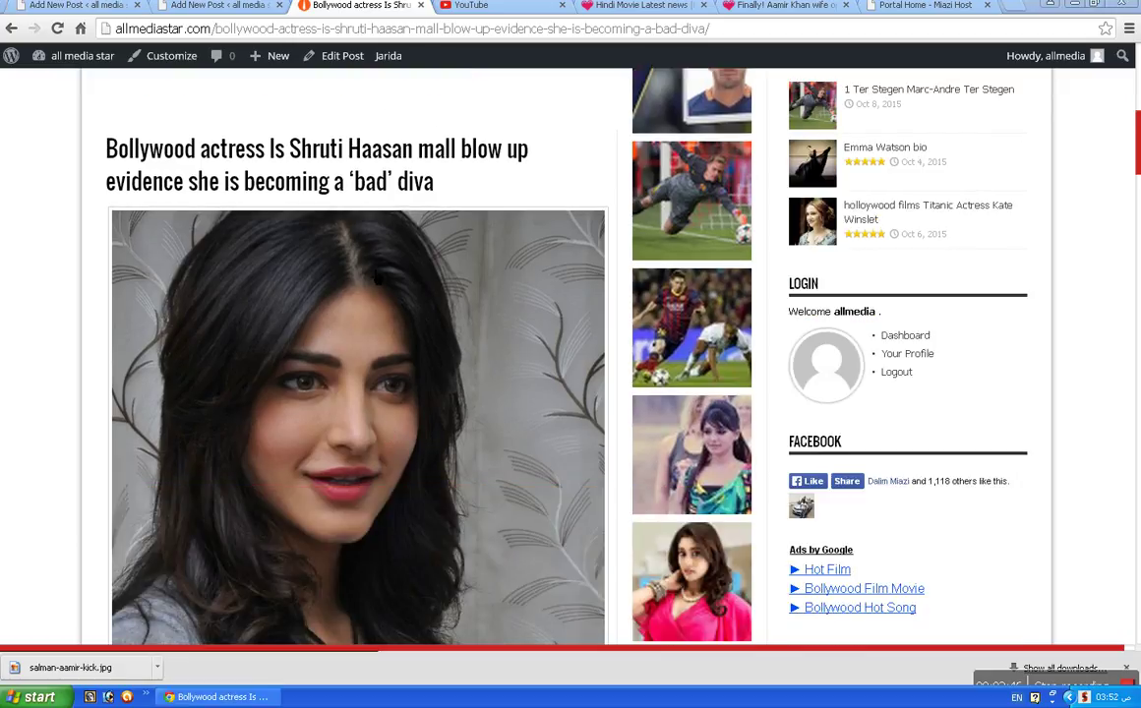
Step: Set salman-aamir-kick.jpg as the post's featured image
{"action": "left_click", "coordinate": [117, 6]}
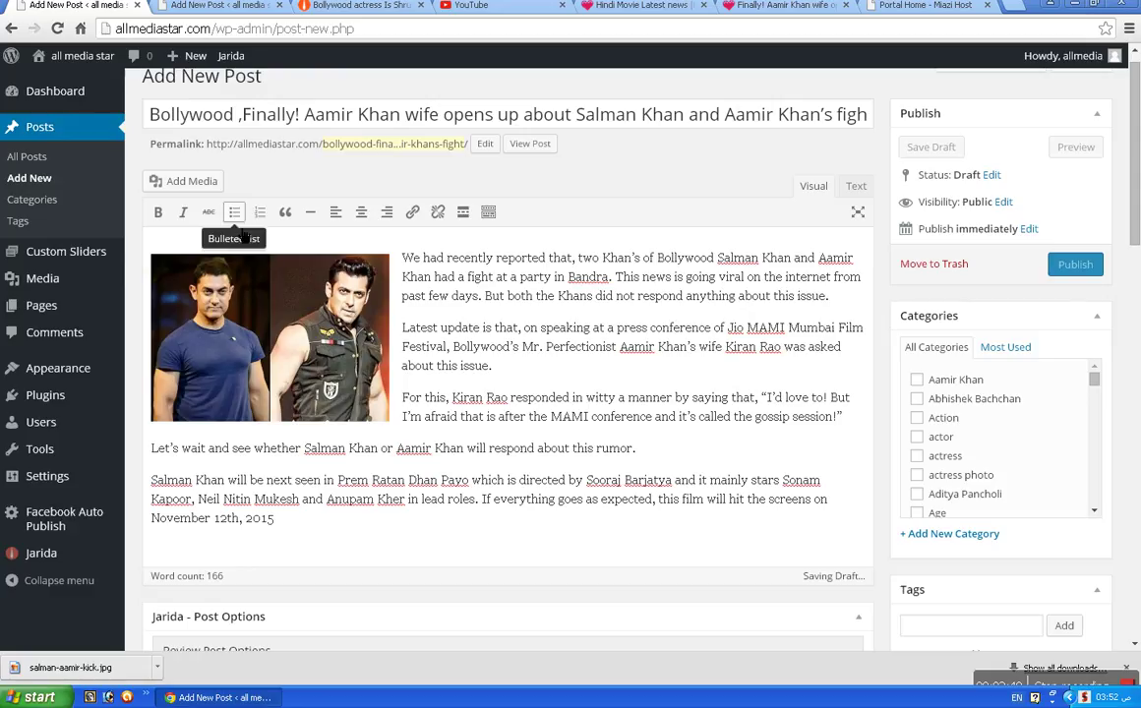
{"action": "scroll", "coordinate": [1088, 500], "scroll_direction": "down", "scroll_amount": 3}
{"action": "scroll", "coordinate": [1127, 539], "scroll_direction": "down", "scroll_amount": 2}
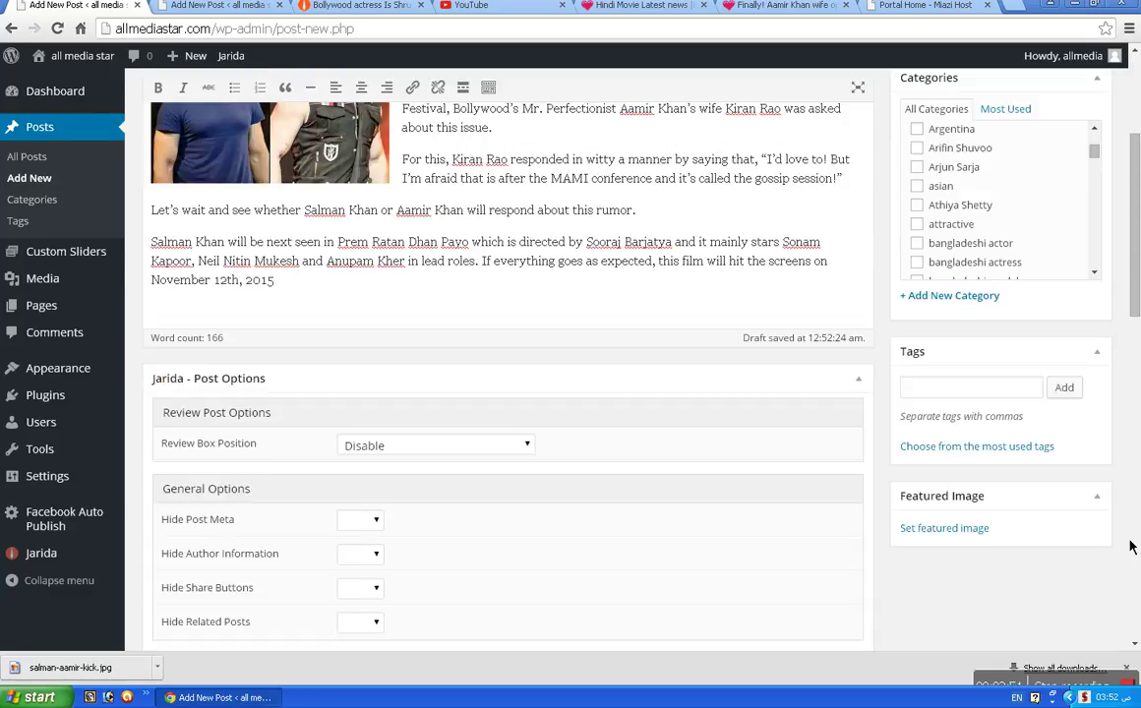
{"action": "left_click", "coordinate": [937, 537]}
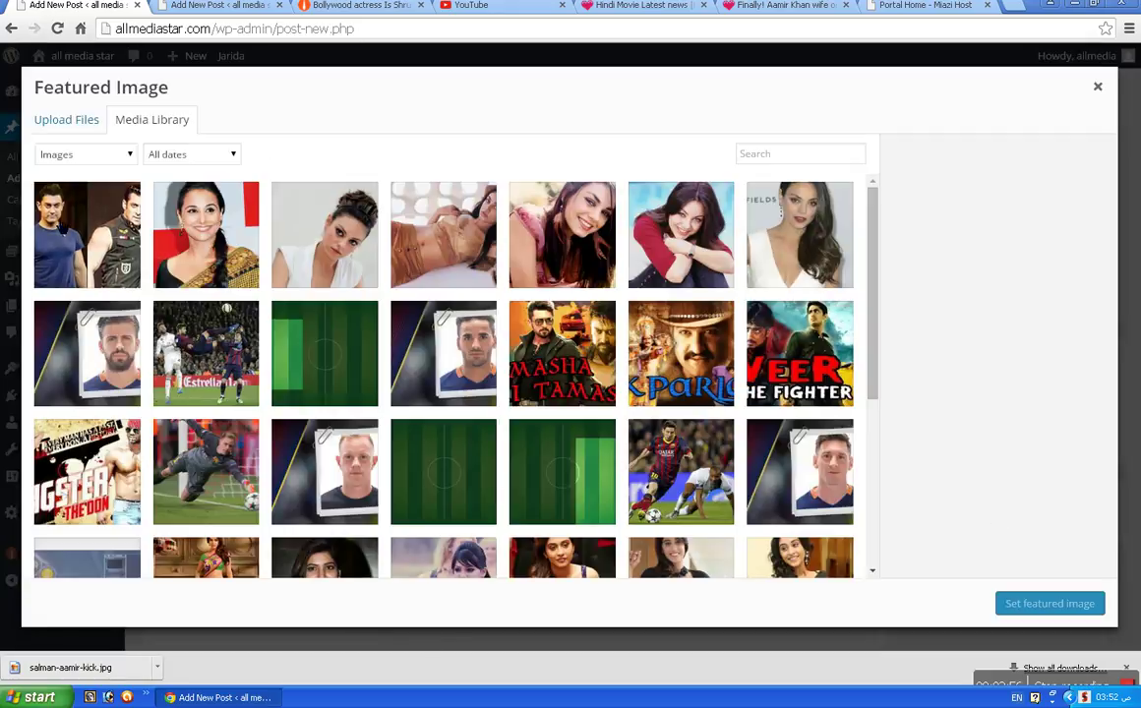
{"action": "left_click", "coordinate": [103, 233]}
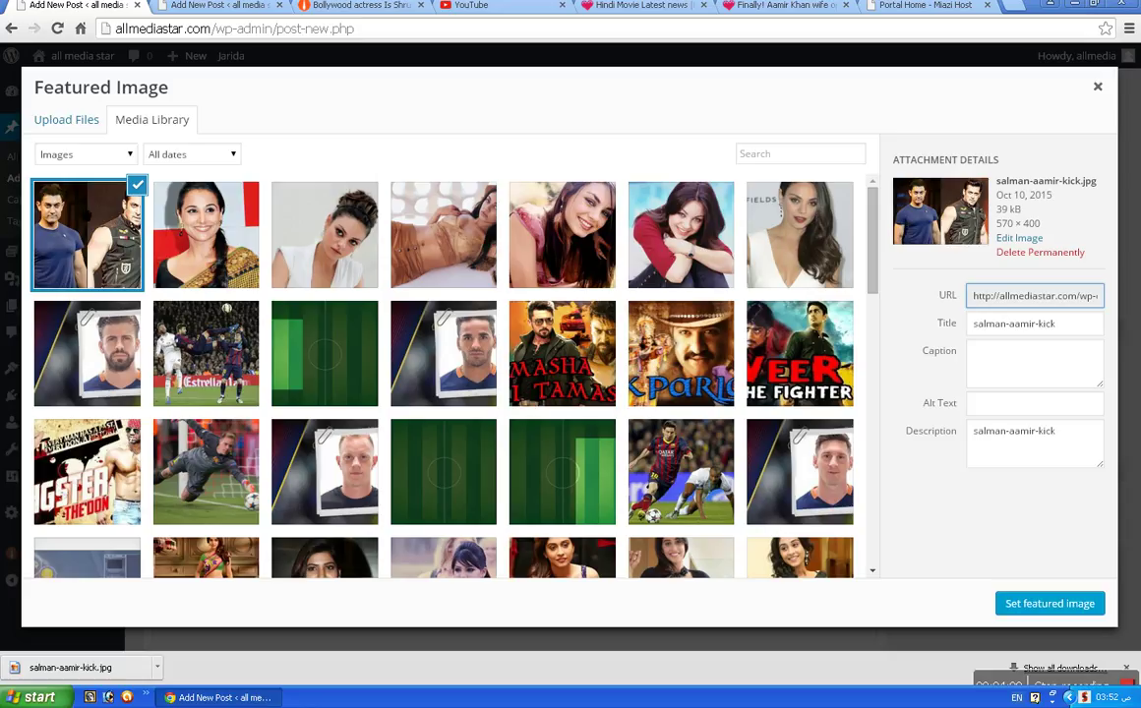
{"action": "triple_click", "coordinate": [1072, 442]}
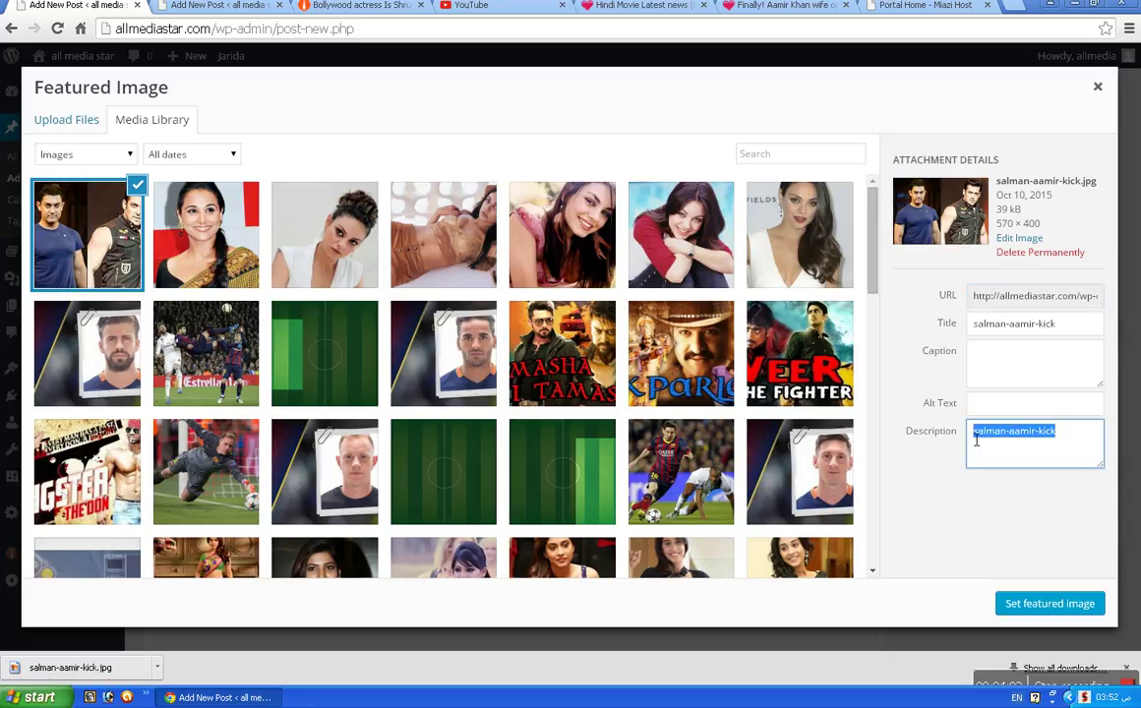
{"action": "left_click", "coordinate": [1038, 618]}
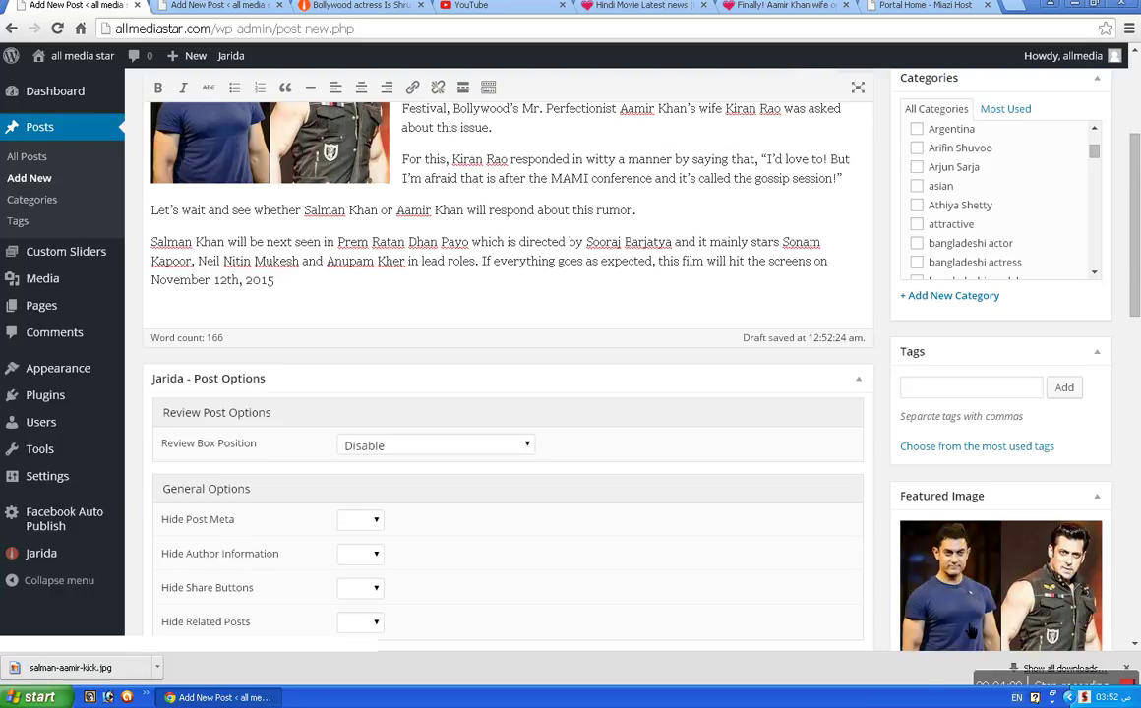
Step: Set the review box position to Bottom of the post with Percentage review style
{"action": "scroll", "coordinate": [846, 590], "scroll_direction": "down", "scroll_amount": 1}
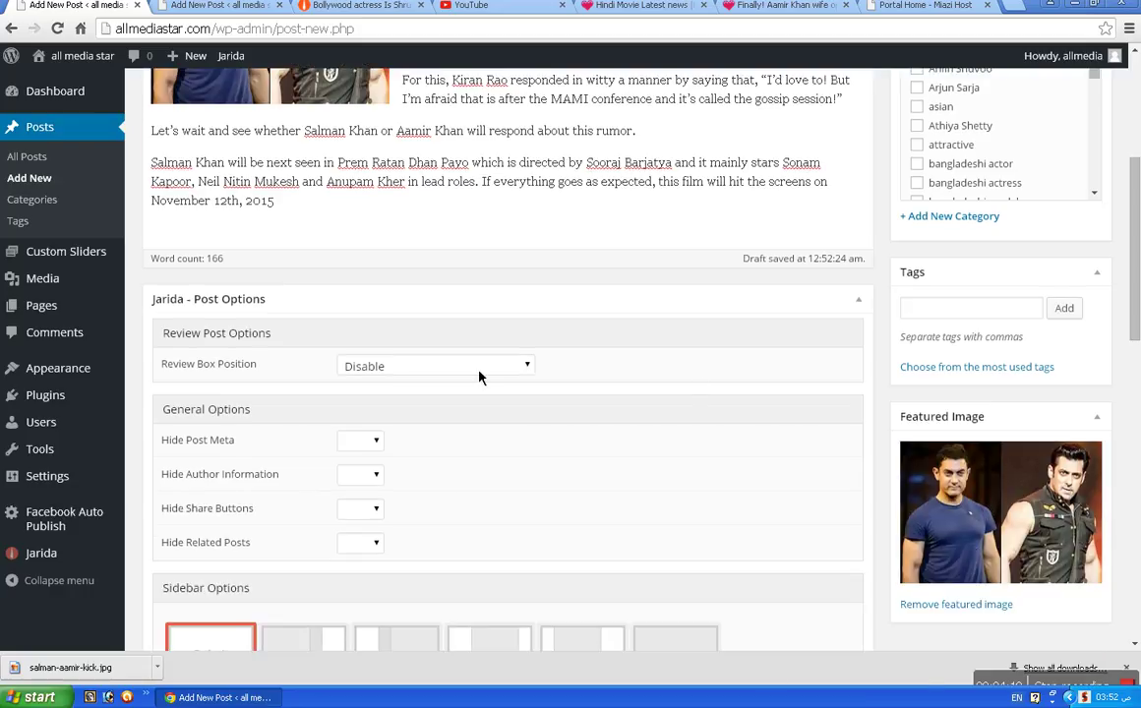
{"action": "left_click", "coordinate": [446, 372]}
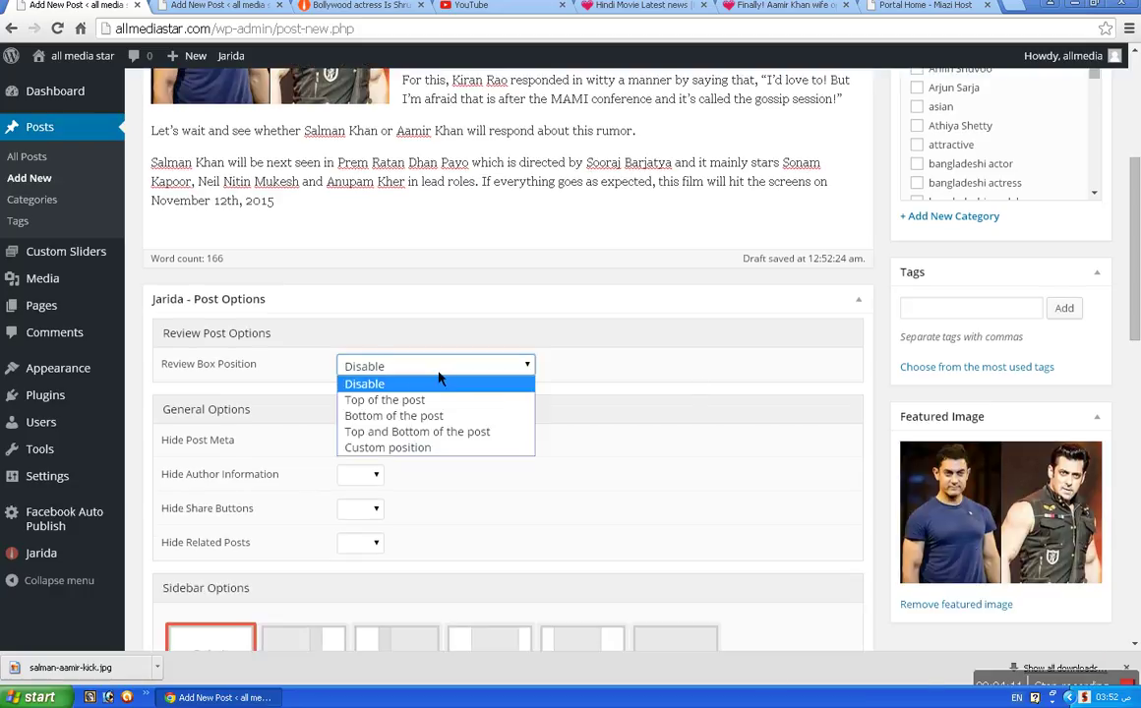
{"action": "left_click", "coordinate": [401, 416]}
{"action": "left_click", "coordinate": [398, 406]}
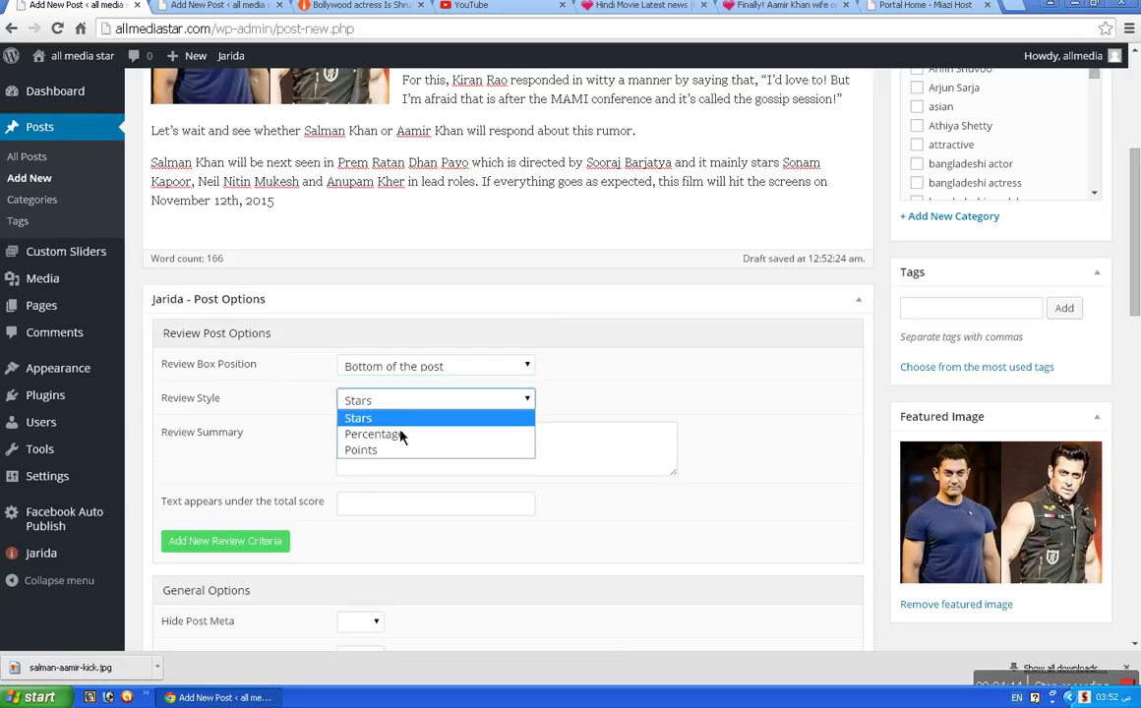
{"action": "left_click", "coordinate": [399, 433]}
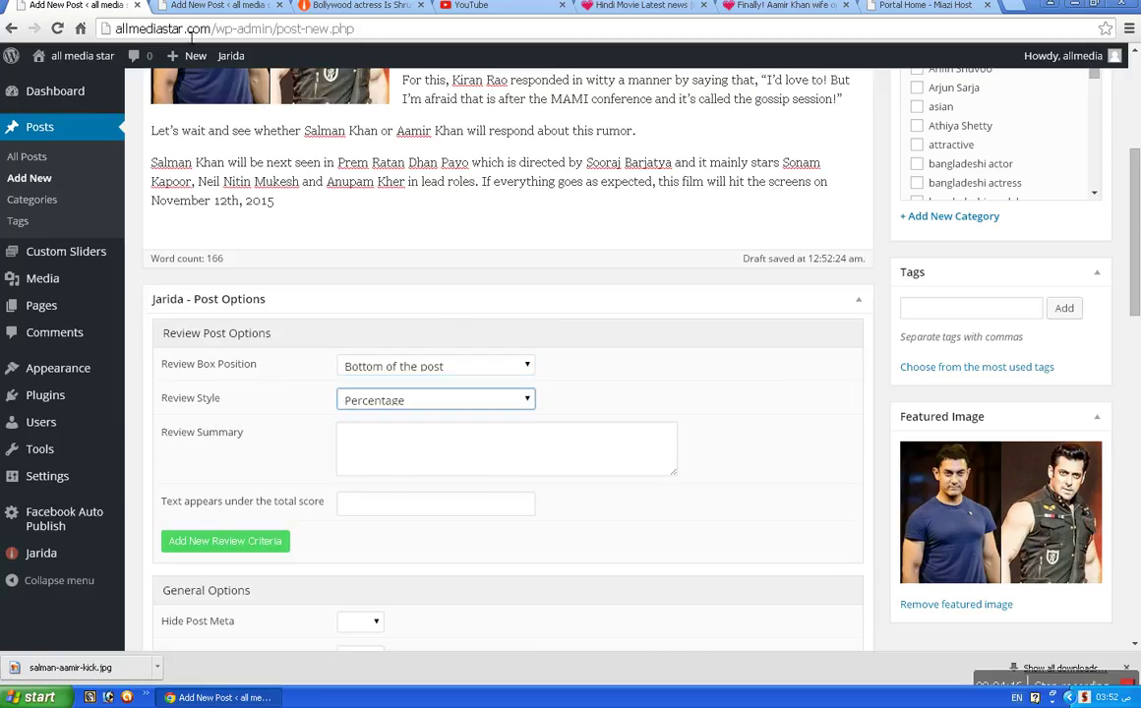
{"action": "key", "text": "ctrl+Tab"}
{"action": "key", "text": "ctrl+Tab"}
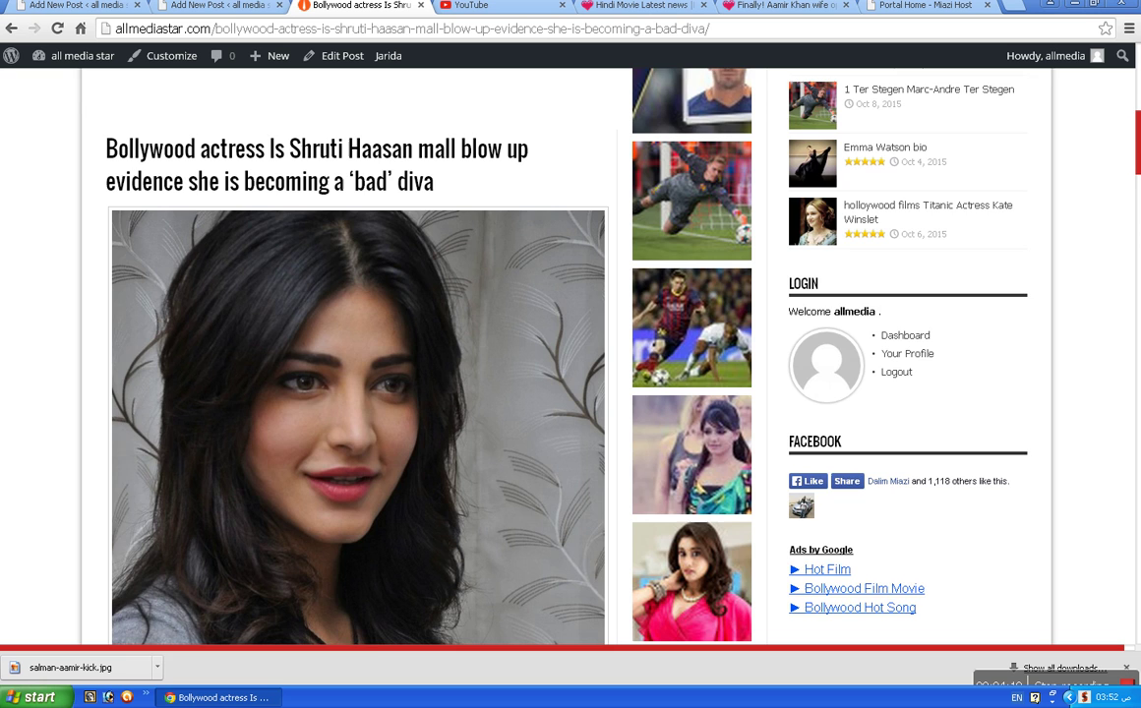
Step: Scroll the Shruti Haasan article to its Review Overview and Related Posts, then go back to the editor
{"action": "scroll", "coordinate": [474, 318], "scroll_direction": "down", "scroll_amount": 10}
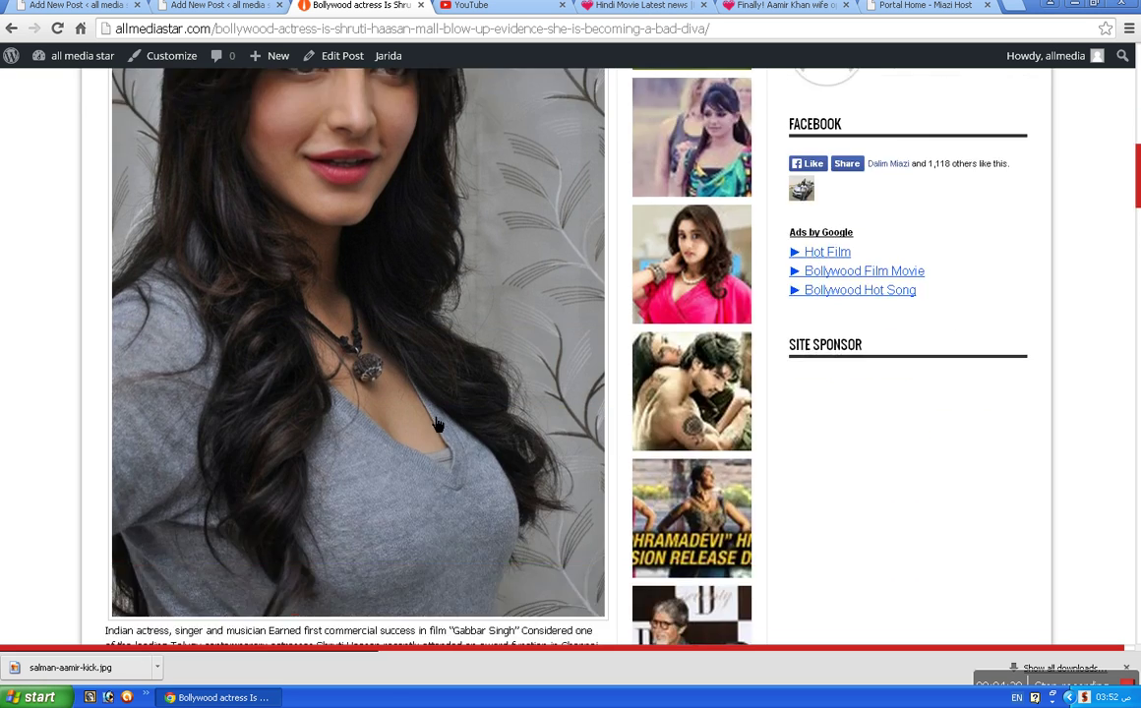
{"action": "scroll", "coordinate": [439, 451], "scroll_direction": "down", "scroll_amount": 15}
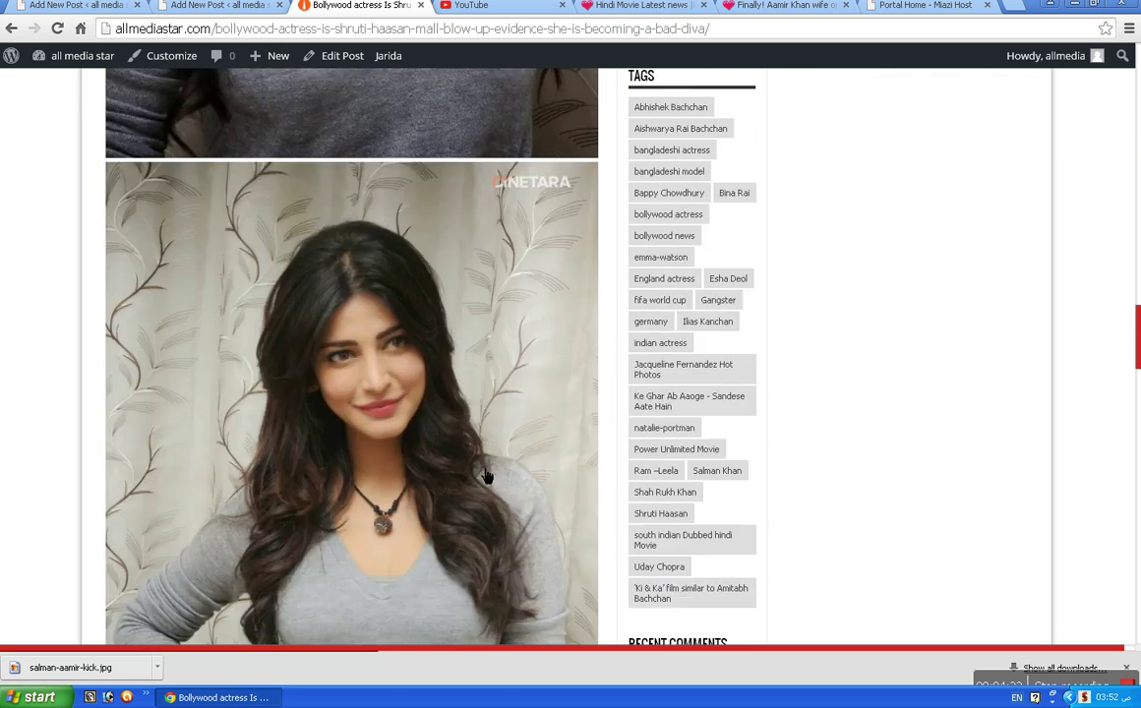
{"action": "scroll", "coordinate": [468, 545], "scroll_direction": "down", "scroll_amount": 4}
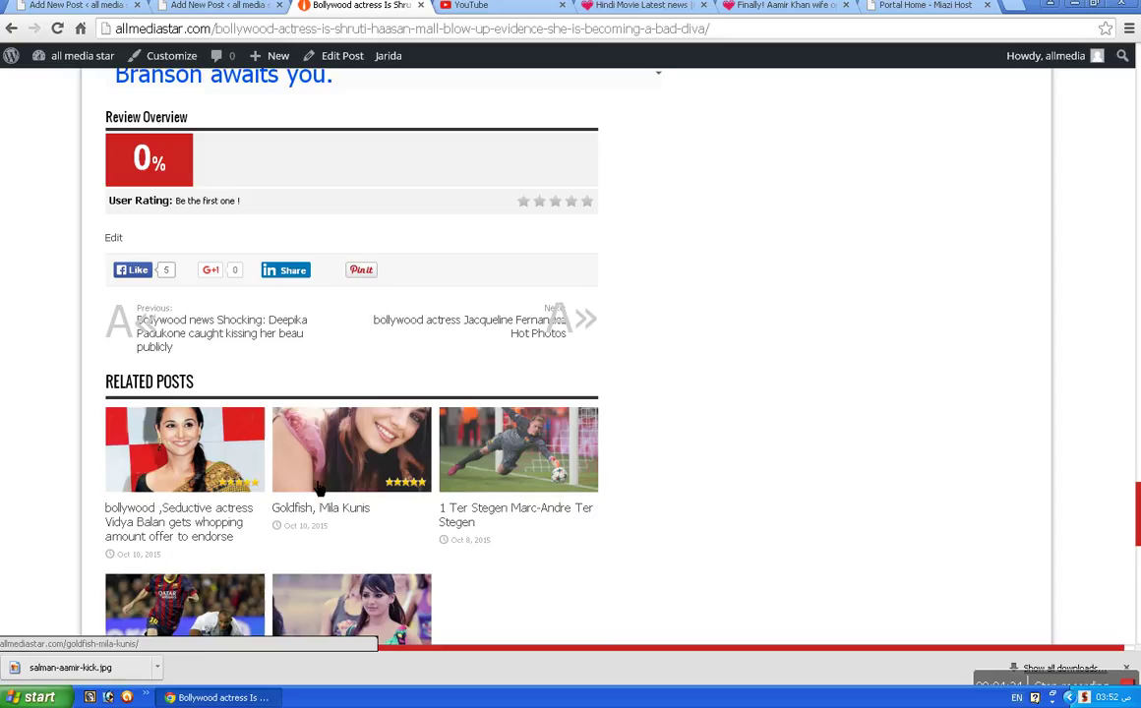
{"action": "scroll", "coordinate": [372, 570], "scroll_direction": "down", "scroll_amount": 2}
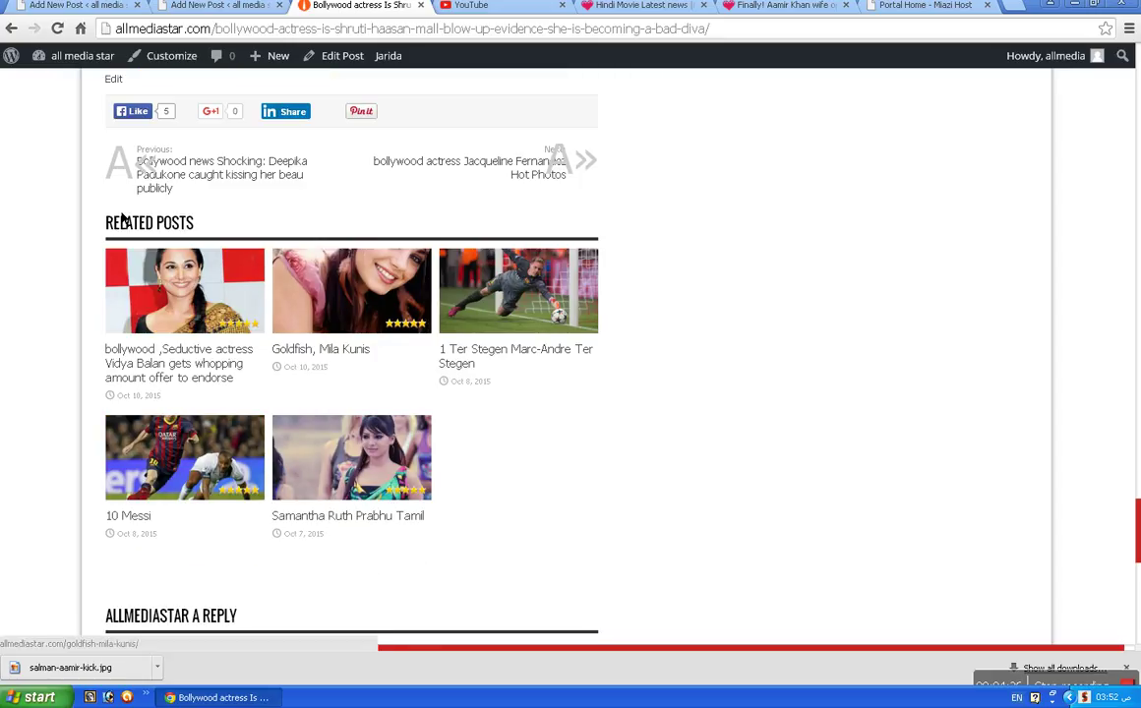
{"action": "left_click", "coordinate": [232, 8]}
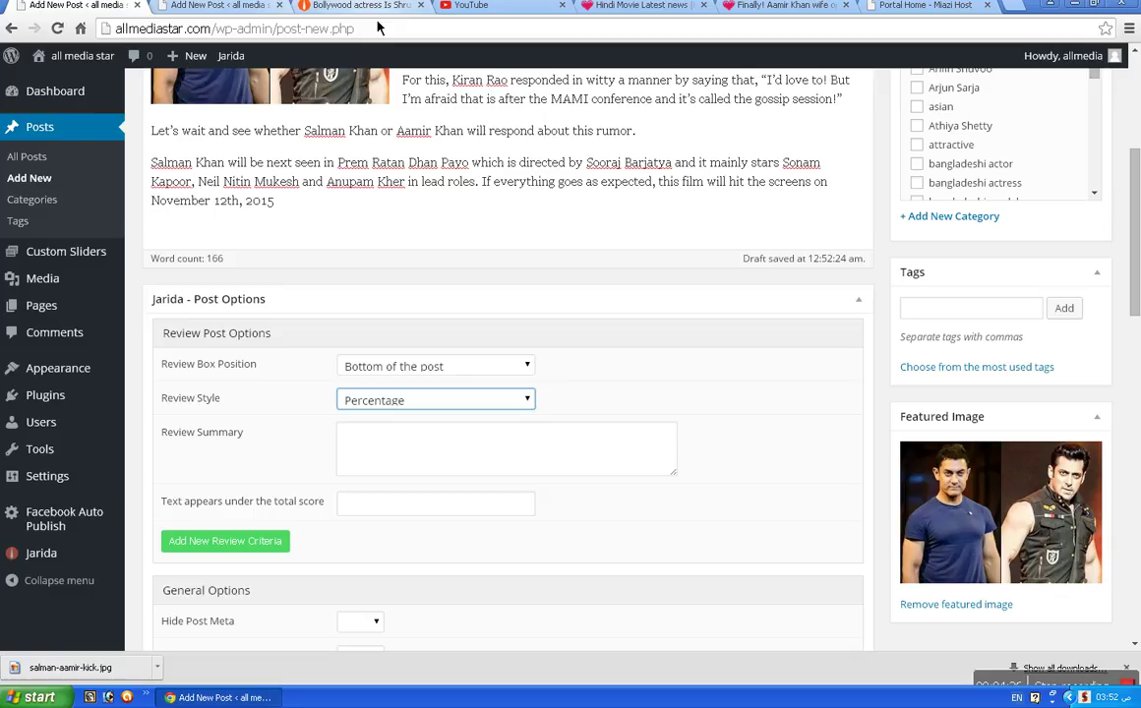
Step: Open Posts > Categories in a new tab from the second editor, then return to the filled-in draft
{"action": "left_click", "coordinate": [221, 6]}
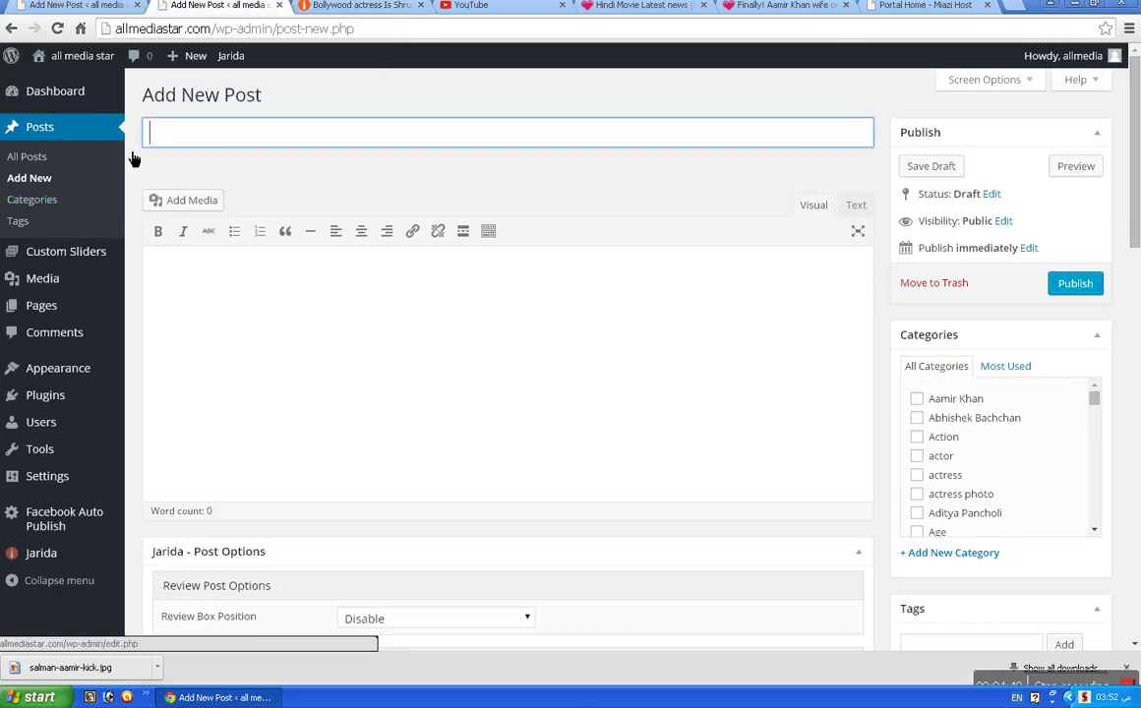
{"action": "right_click", "coordinate": [56, 210]}
{"action": "left_click", "coordinate": [79, 212]}
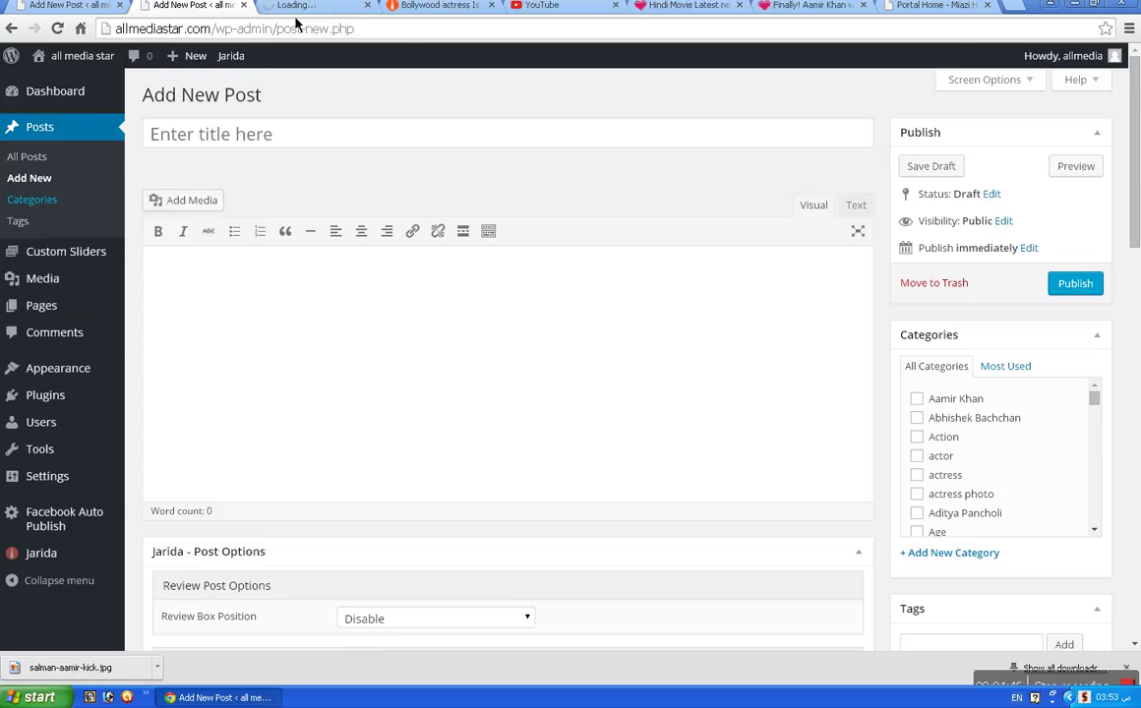
{"action": "left_click", "coordinate": [290, 7]}
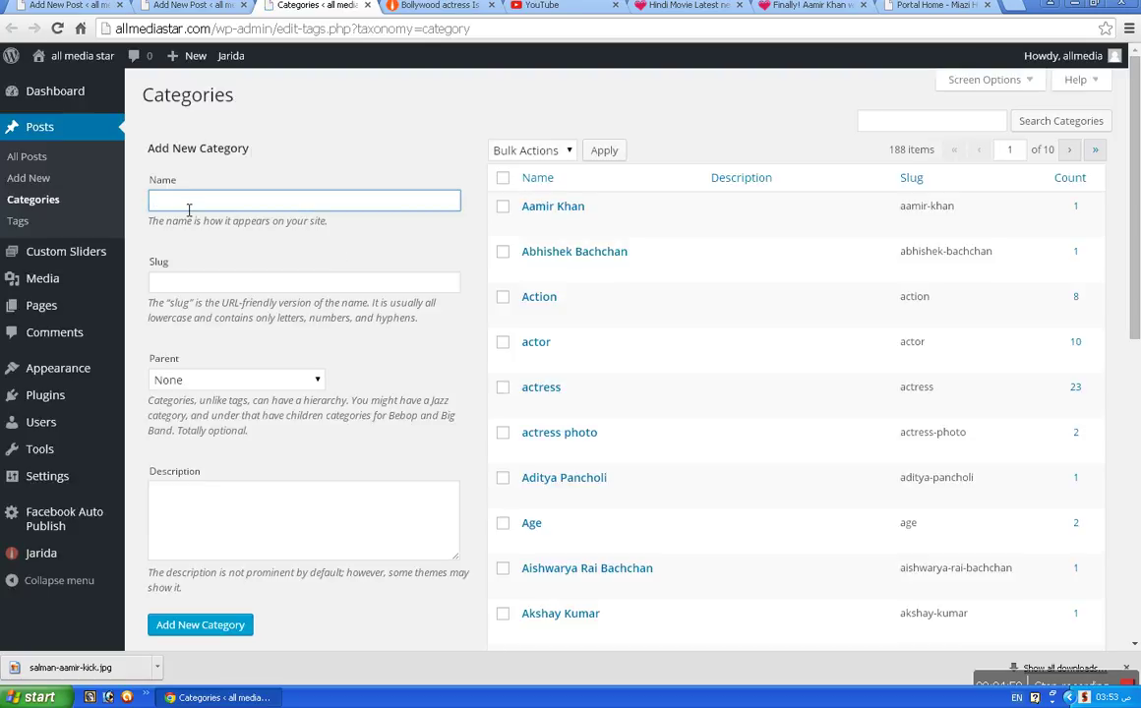
{"action": "left_click", "coordinate": [162, 262]}
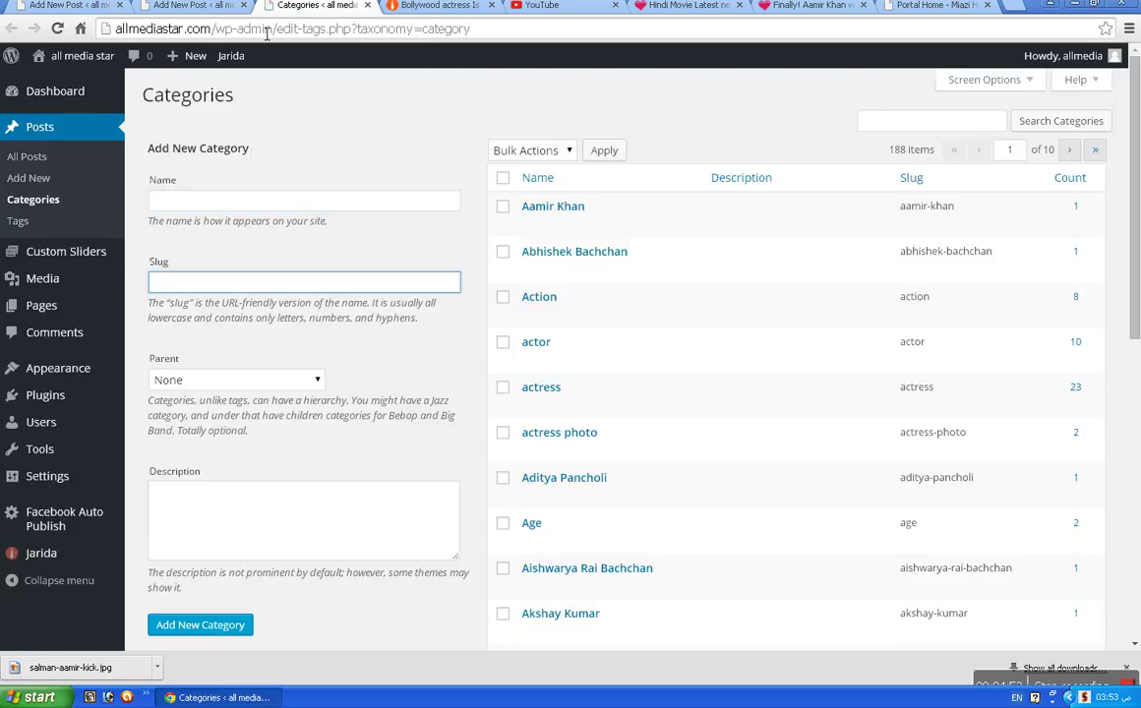
{"action": "left_click", "coordinate": [433, 6]}
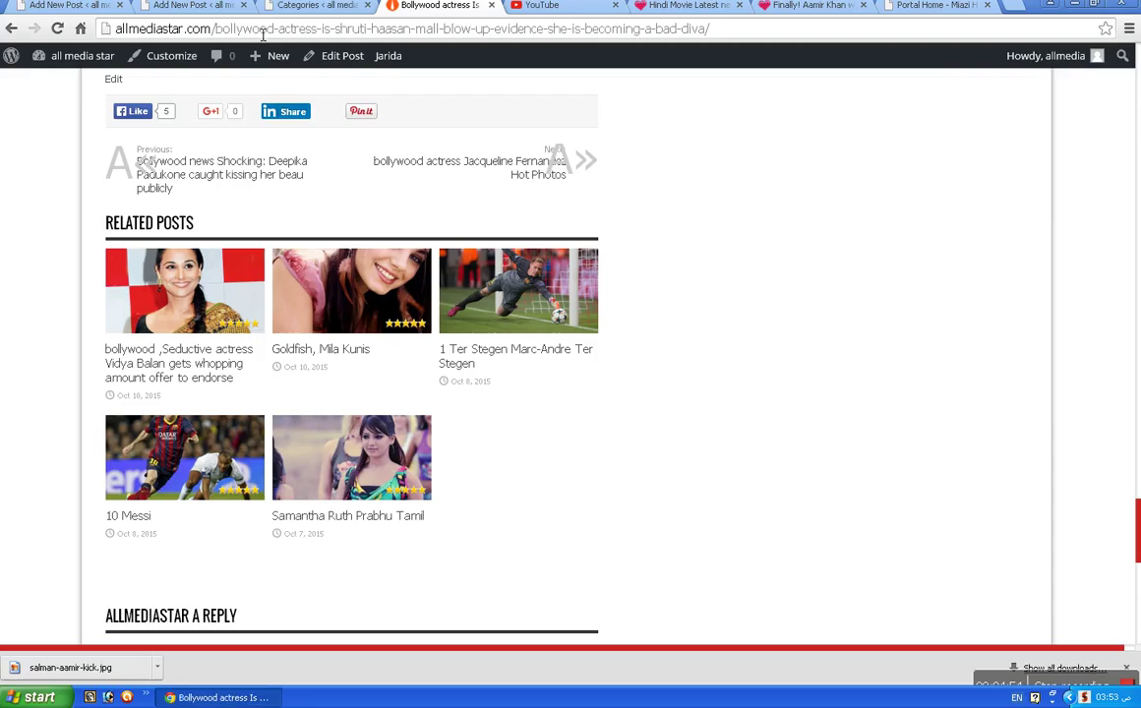
{"action": "left_click", "coordinate": [69, 5]}
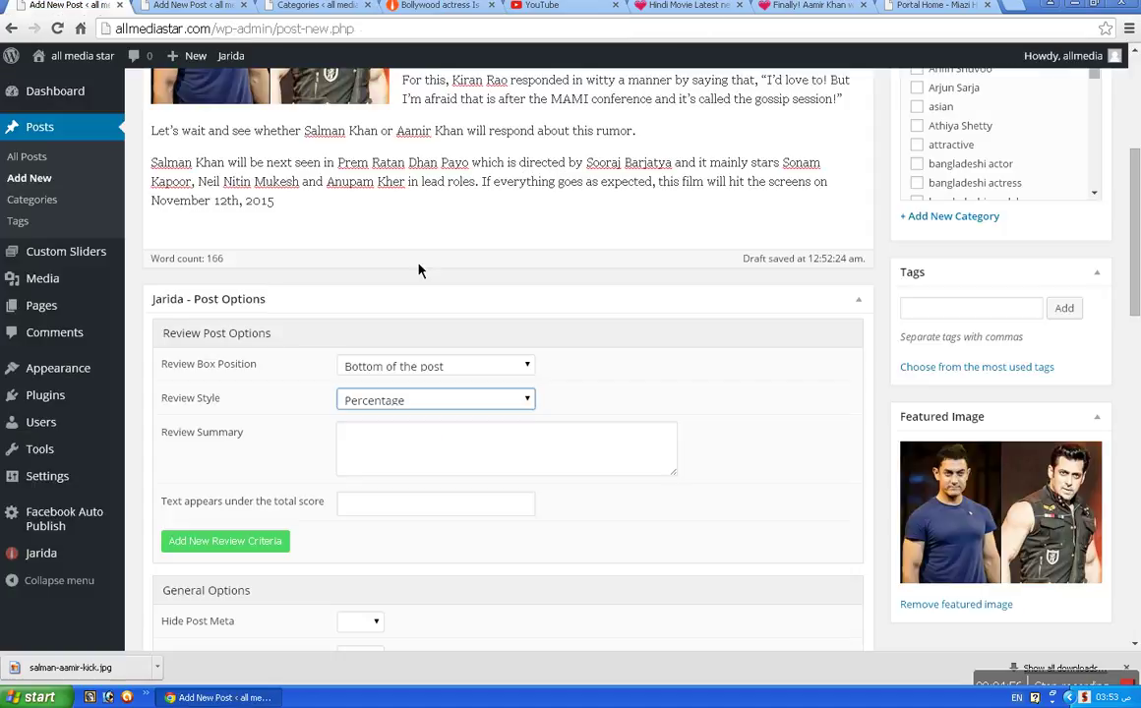
{"action": "left_click", "coordinate": [310, 6]}
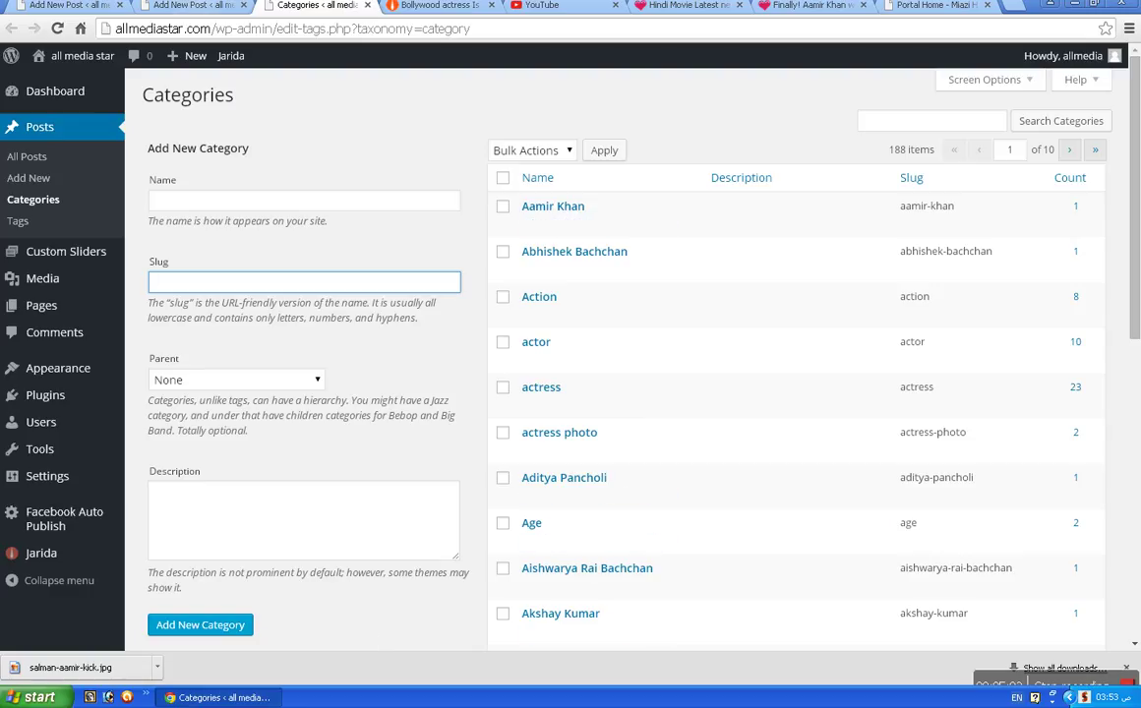
{"action": "left_click", "coordinate": [195, 6]}
{"action": "key", "text": "ctrl+1"}
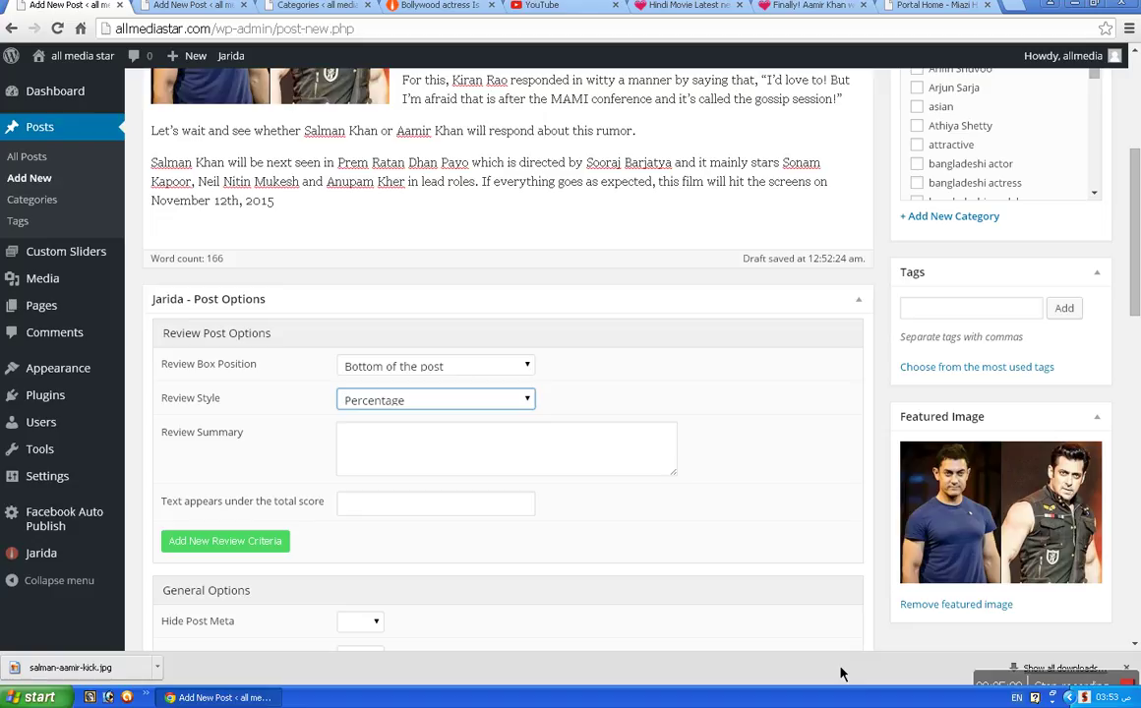
Step: Tick the Aamir Khan and Salman Khan categories in the Categories list
{"action": "scroll", "coordinate": [1082, 173], "scroll_direction": "up", "scroll_amount": 5}
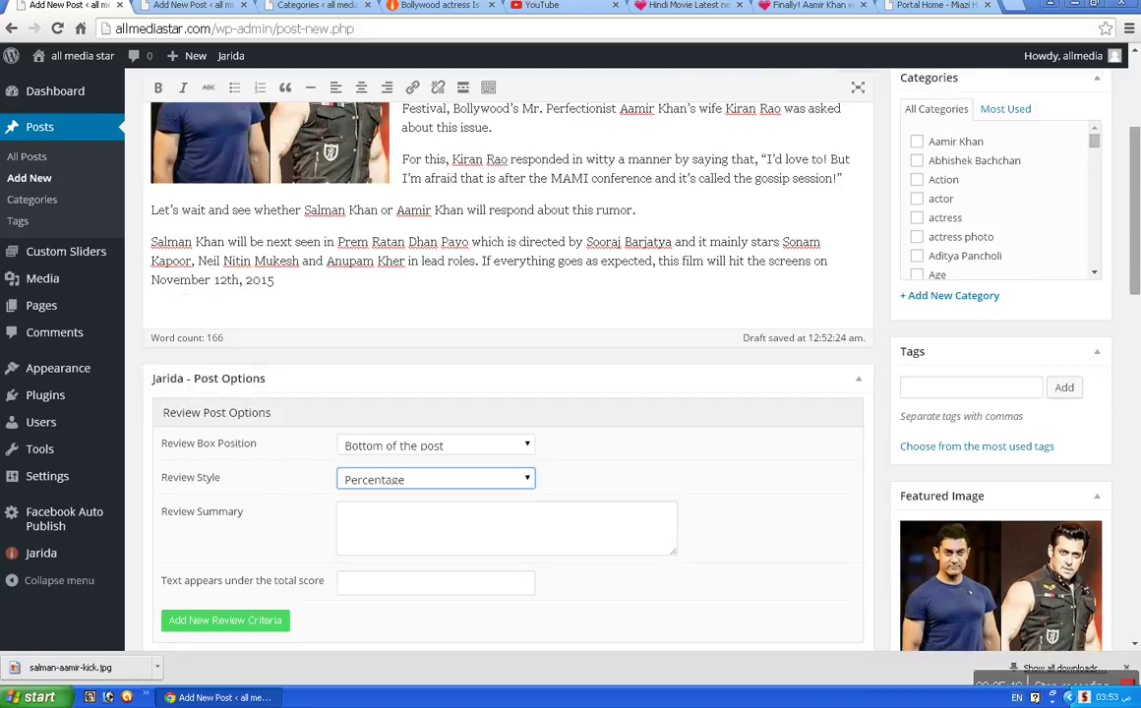
{"action": "scroll", "coordinate": [1057, 474], "scroll_direction": "up", "scroll_amount": 3}
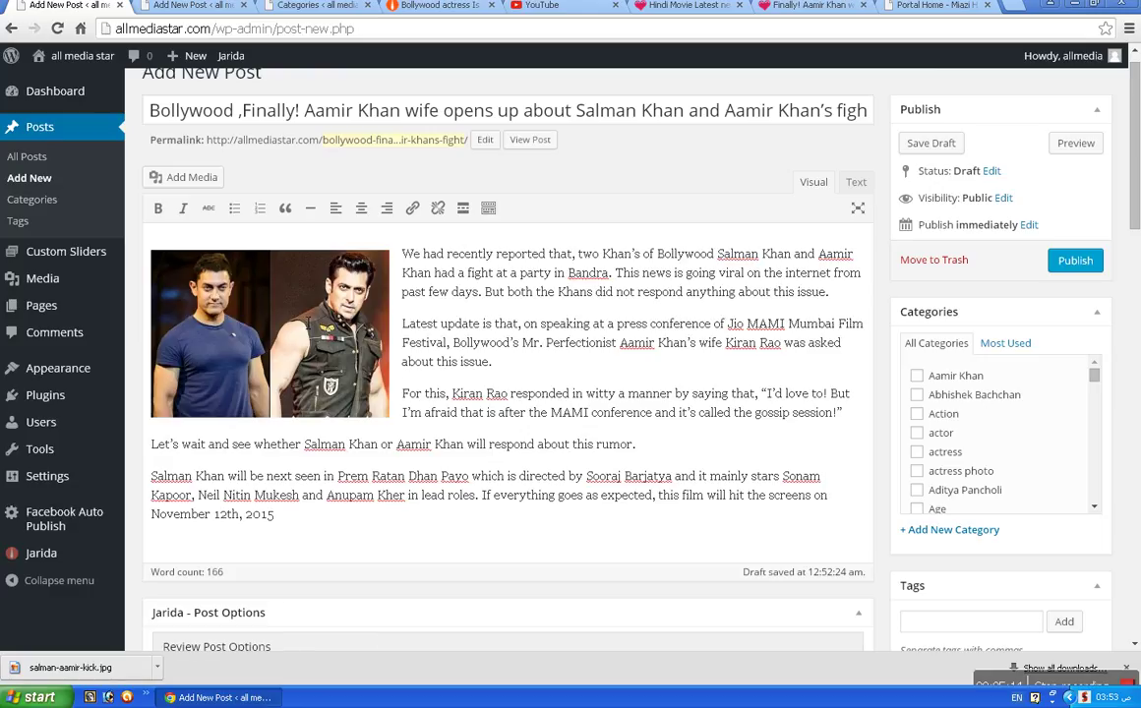
{"action": "left_click", "coordinate": [944, 377]}
{"action": "left_click_drag", "start_coordinate": [1095, 384], "coordinate": [1102, 531]}
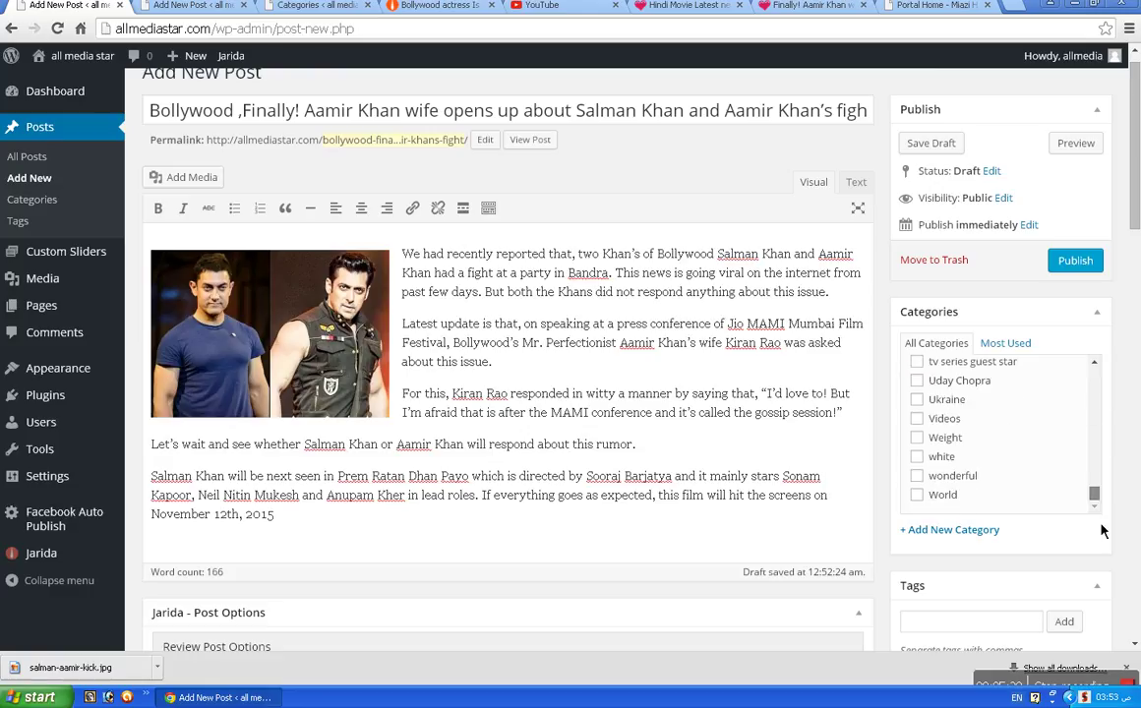
{"action": "scroll", "coordinate": [979, 436], "scroll_direction": "up", "scroll_amount": 15}
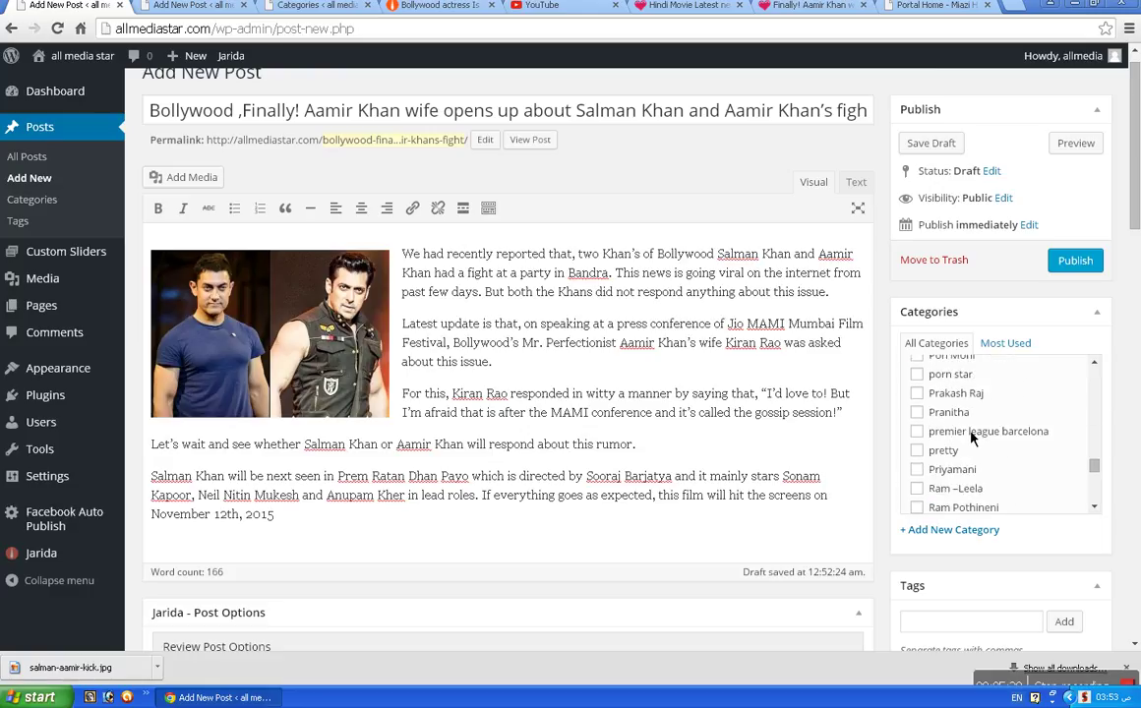
{"action": "scroll", "coordinate": [971, 438], "scroll_direction": "up", "scroll_amount": 15}
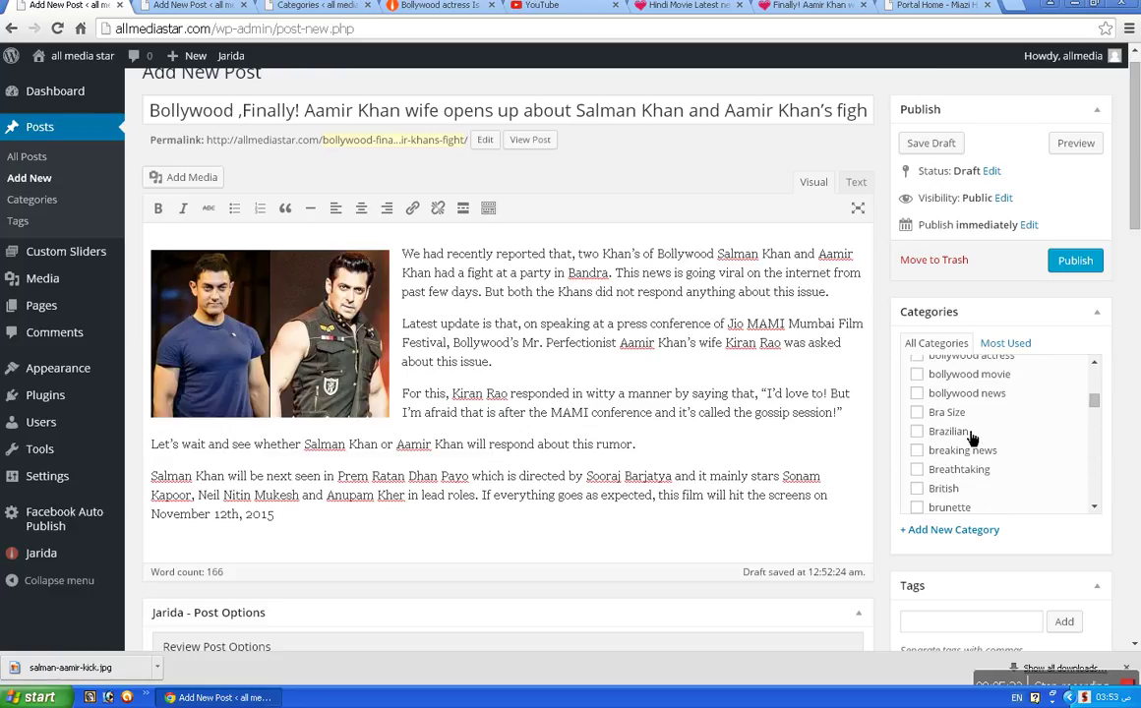
{"action": "scroll", "coordinate": [971, 439], "scroll_direction": "down", "scroll_amount": 15}
{"action": "scroll", "coordinate": [1031, 453], "scroll_direction": "down", "scroll_amount": 15}
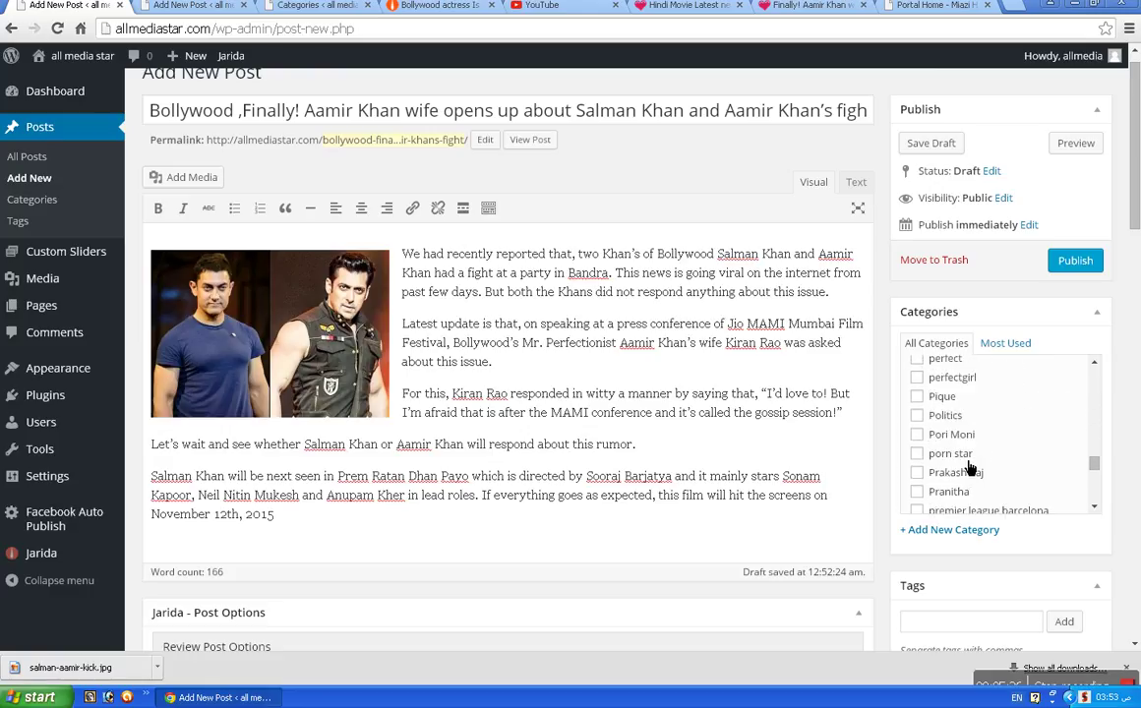
{"action": "scroll", "coordinate": [1001, 428], "scroll_direction": "up", "scroll_amount": 3}
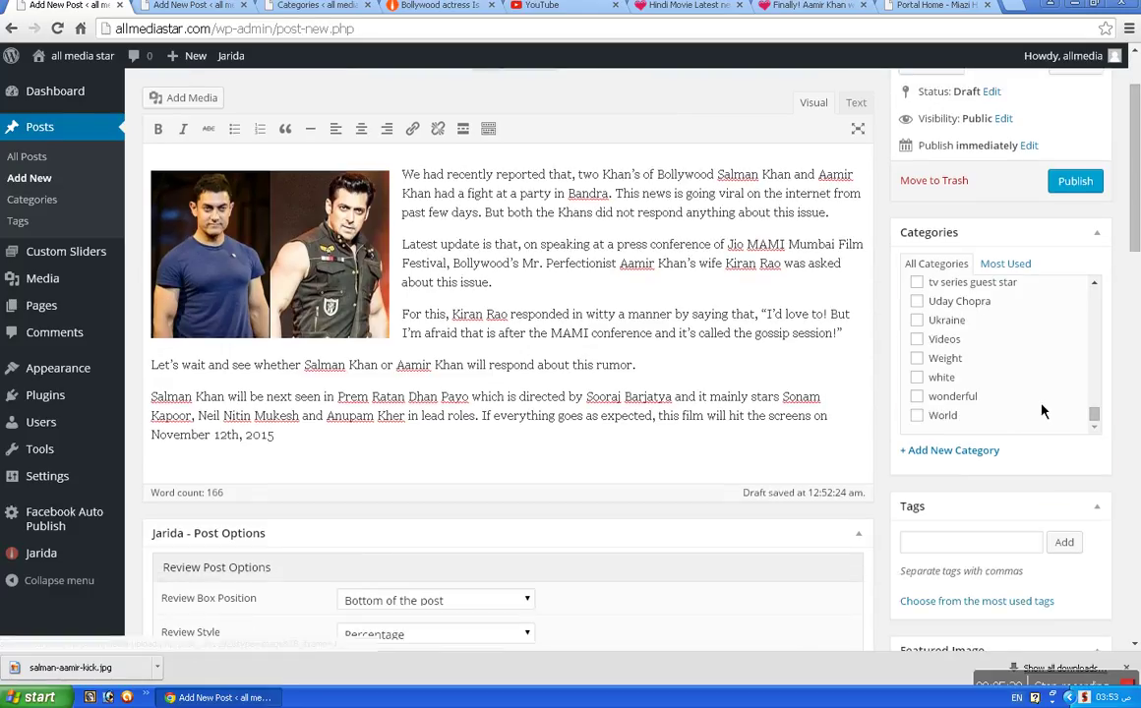
{"action": "scroll", "coordinate": [962, 364], "scroll_direction": "up", "scroll_amount": 2}
{"action": "scroll", "coordinate": [968, 346], "scroll_direction": "up", "scroll_amount": 5}
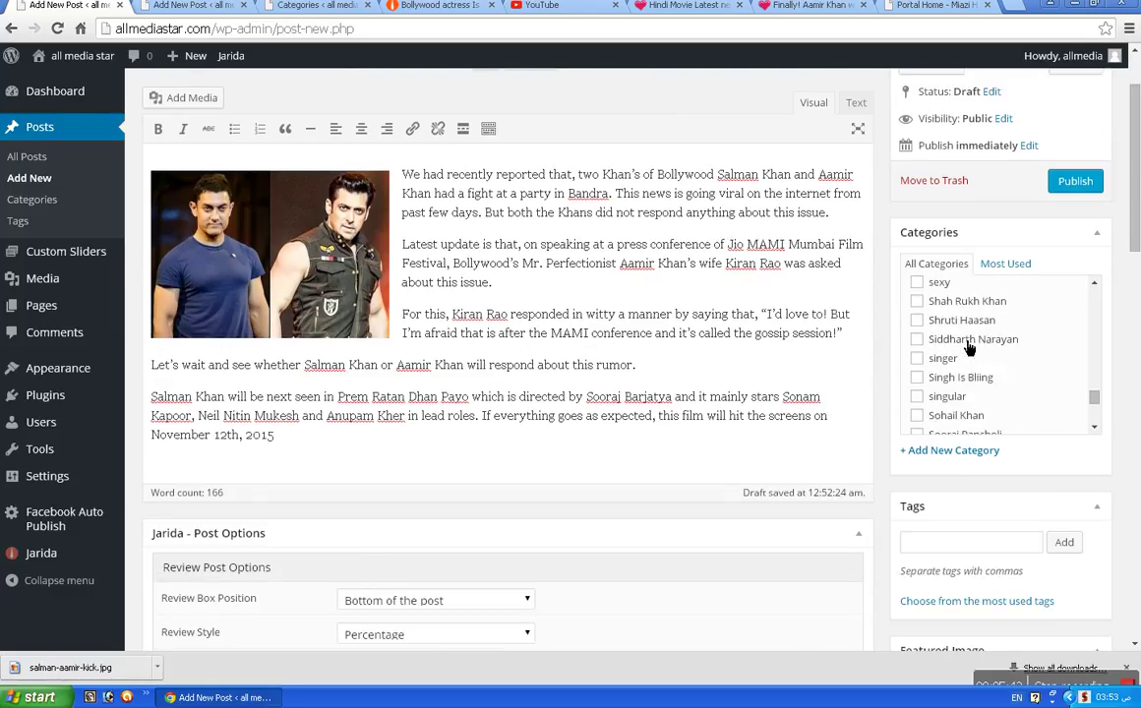
{"action": "scroll", "coordinate": [969, 355], "scroll_direction": "up", "scroll_amount": 3}
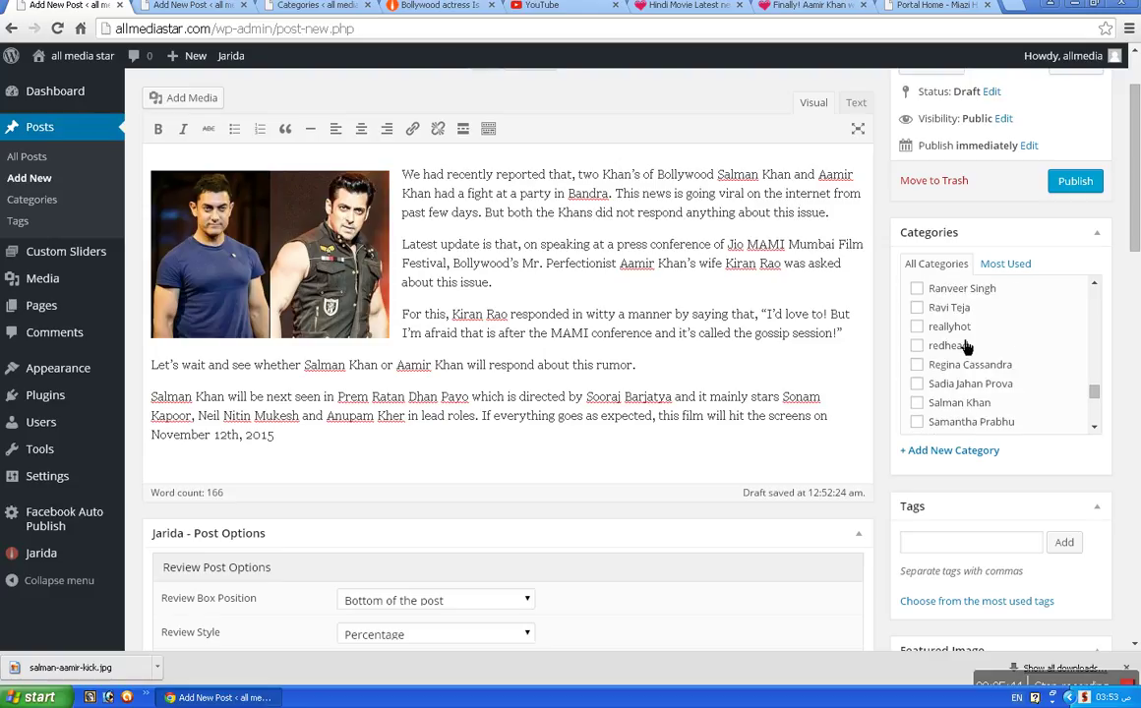
{"action": "scroll", "coordinate": [962, 393], "scroll_direction": "down", "scroll_amount": 2}
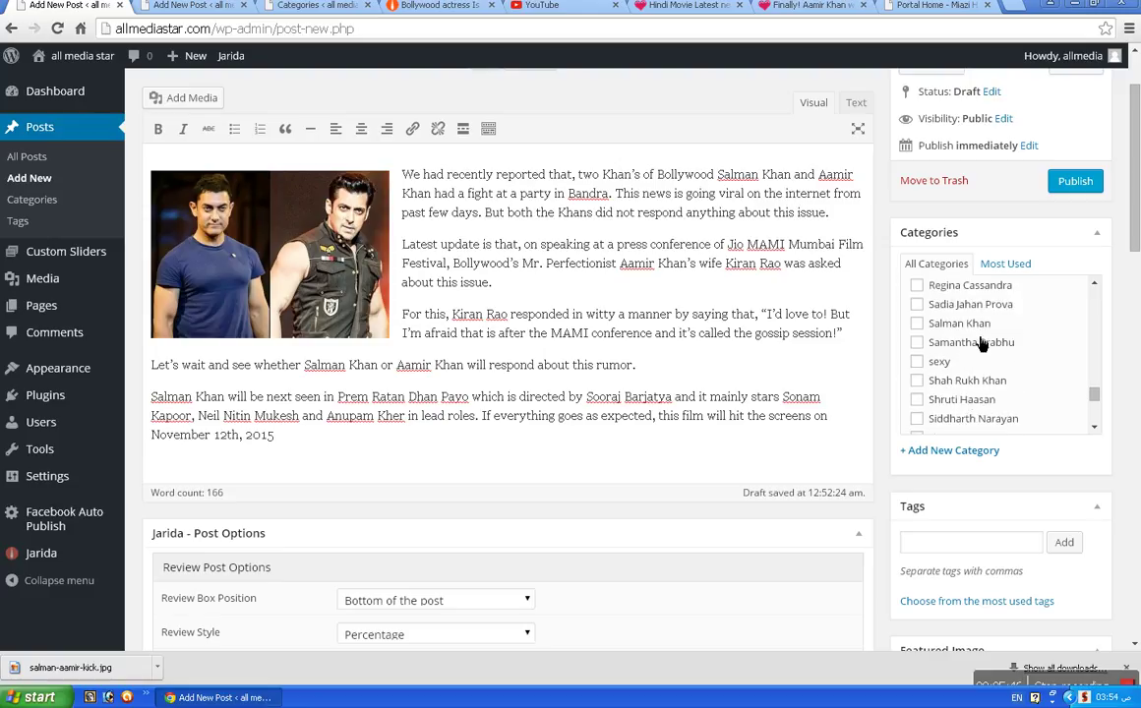
{"action": "left_click", "coordinate": [950, 324]}
Step: Also tick the media news and Bollywood Actor categories
{"action": "scroll", "coordinate": [983, 392], "scroll_direction": "up", "scroll_amount": 8}
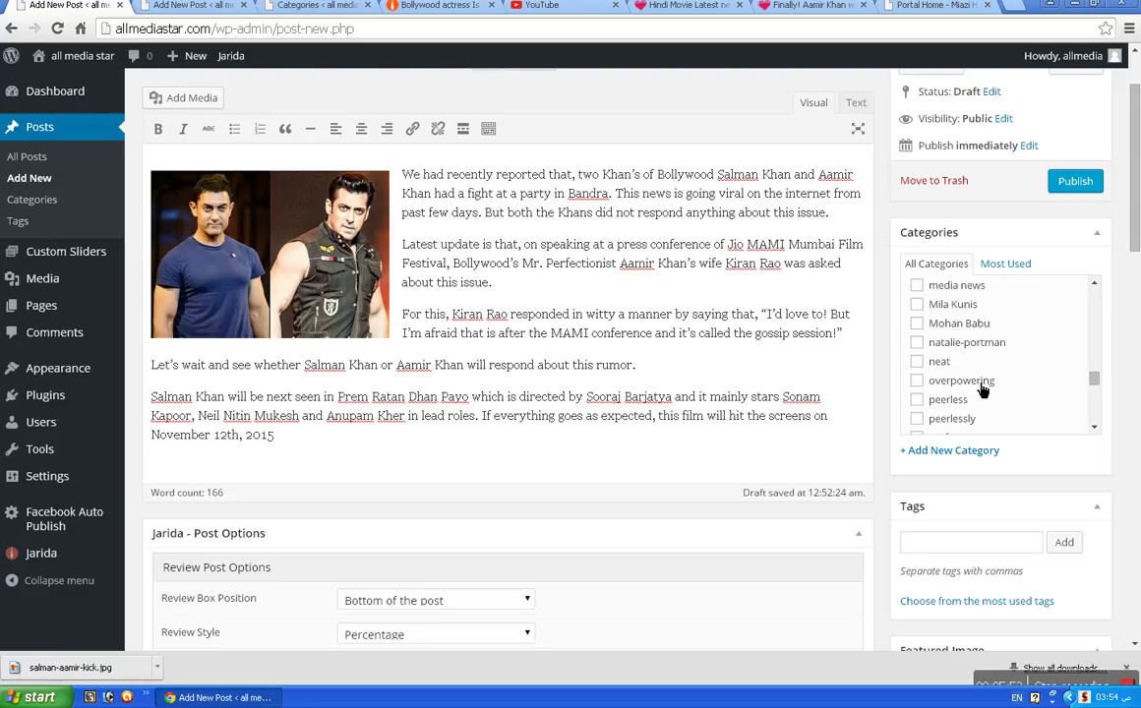
{"action": "scroll", "coordinate": [984, 383], "scroll_direction": "up", "scroll_amount": 2}
{"action": "left_click", "coordinate": [972, 372]}
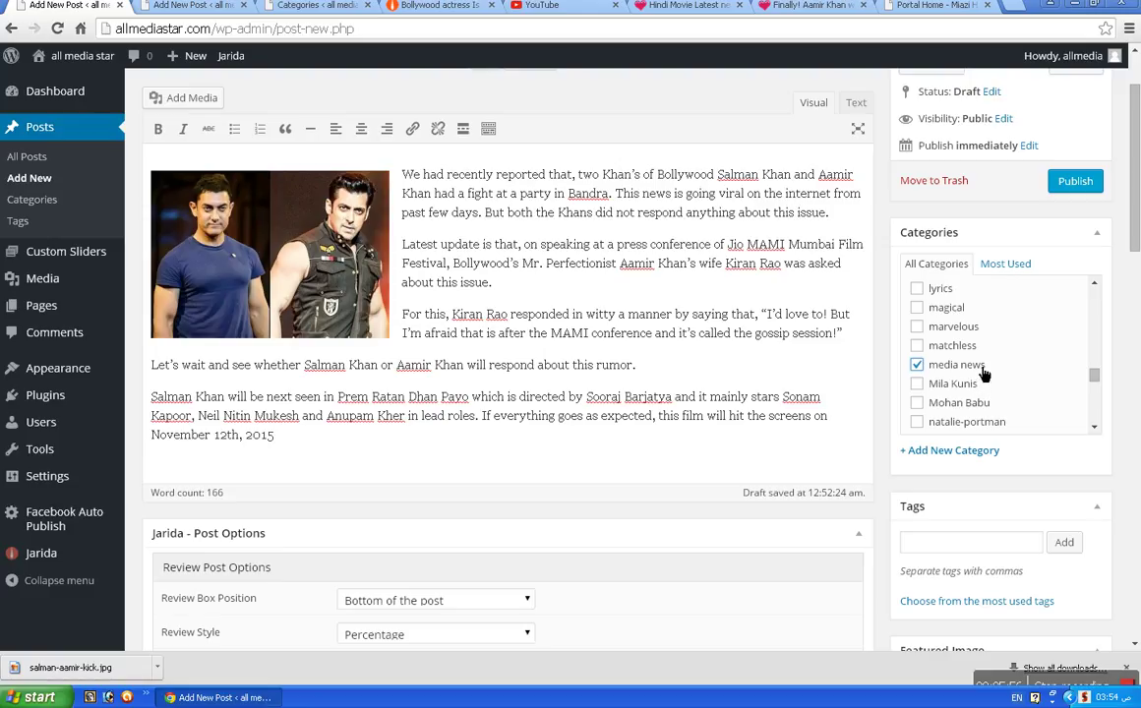
{"action": "scroll", "coordinate": [979, 377], "scroll_direction": "up", "scroll_amount": 6}
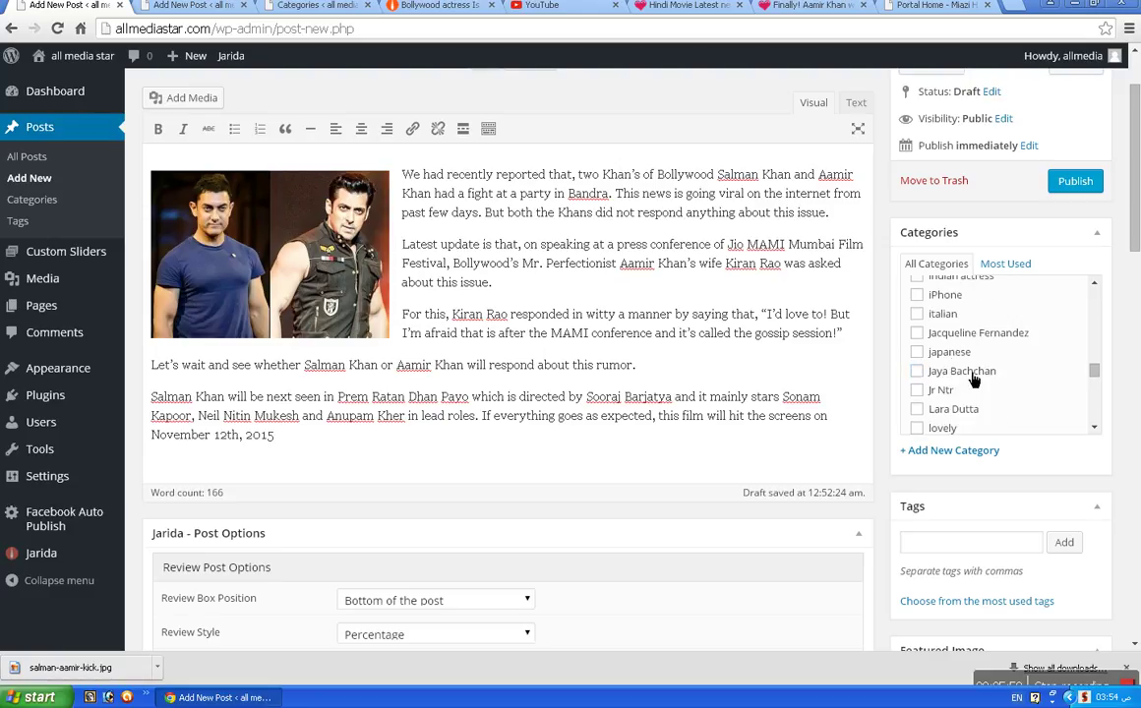
{"action": "scroll", "coordinate": [973, 381], "scroll_direction": "up", "scroll_amount": 4}
{"action": "scroll", "coordinate": [972, 379], "scroll_direction": "up", "scroll_amount": 10}
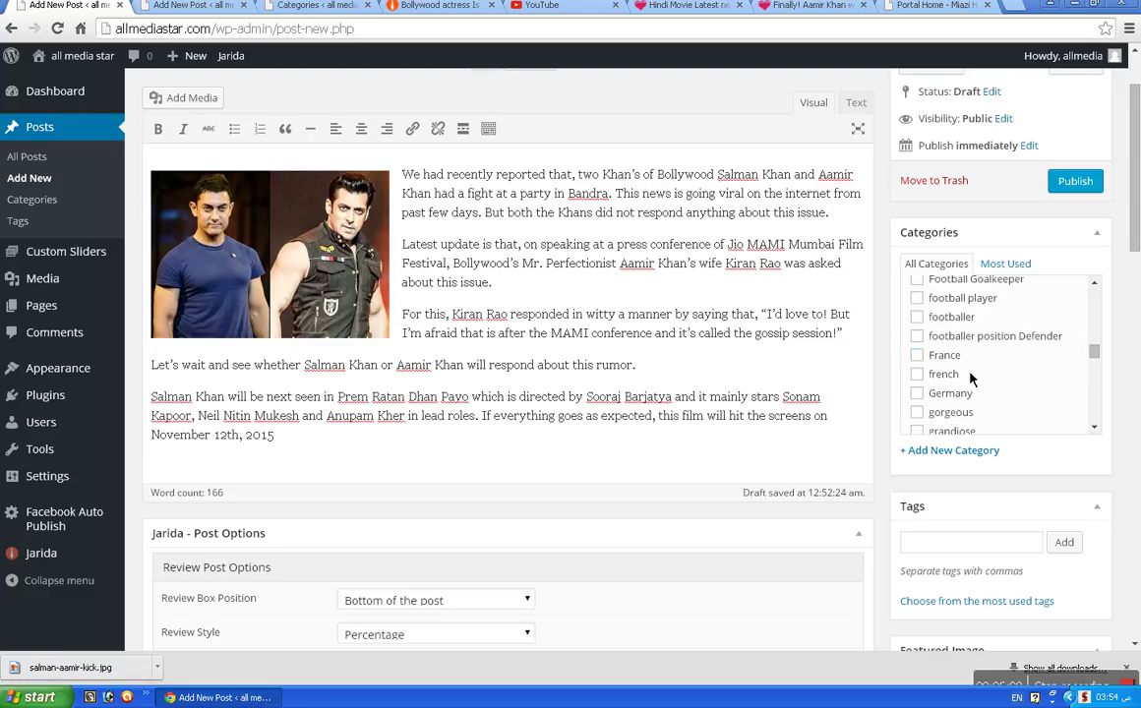
{"action": "scroll", "coordinate": [971, 379], "scroll_direction": "up", "scroll_amount": 15}
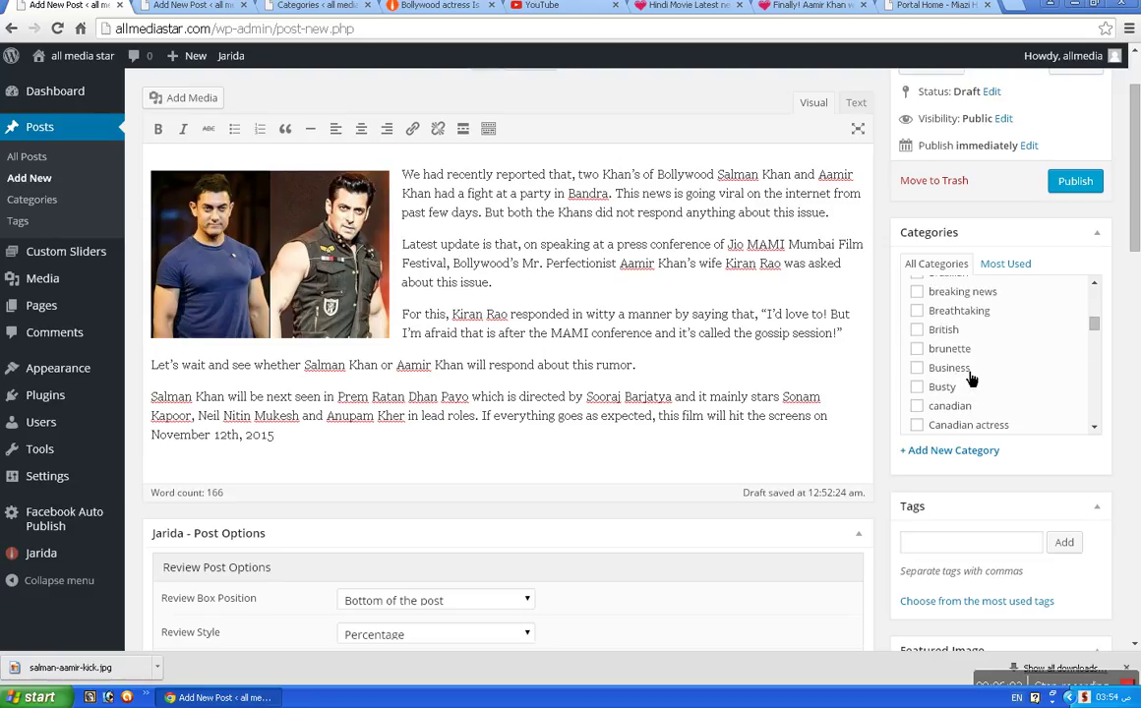
{"action": "scroll", "coordinate": [971, 379], "scroll_direction": "down", "scroll_amount": 3}
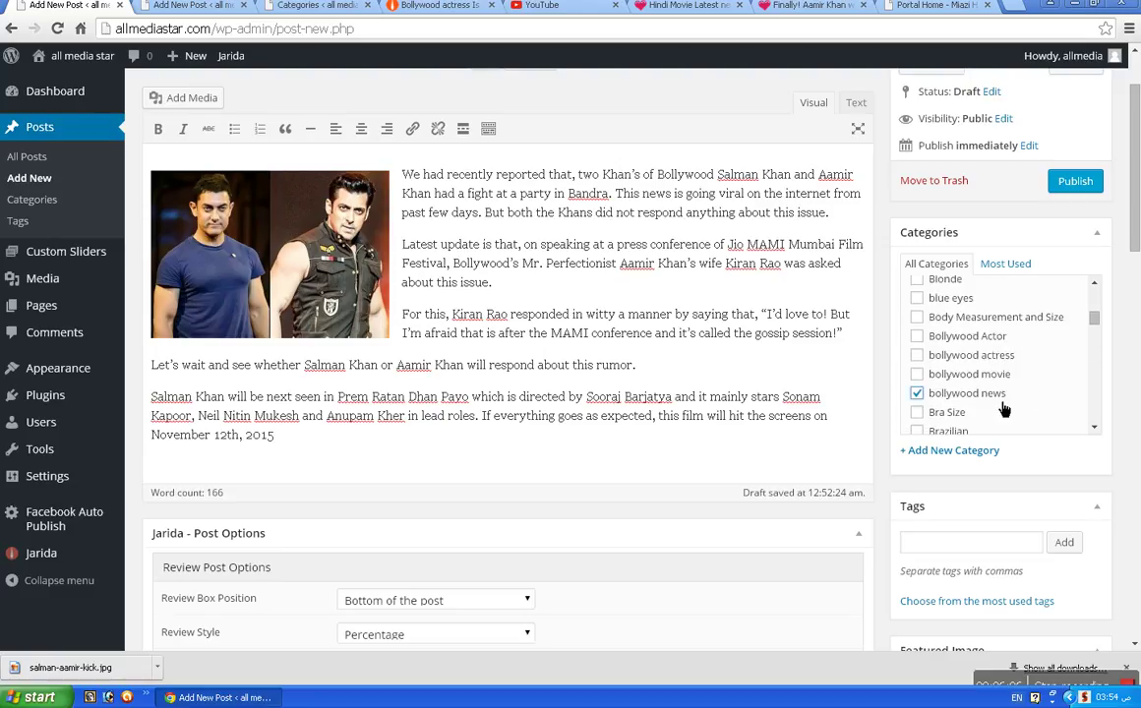
{"action": "left_click", "coordinate": [1004, 344]}
Step: Paste salman-aamir-kick into the Tags field and add it to the post
{"action": "left_click", "coordinate": [975, 541]}
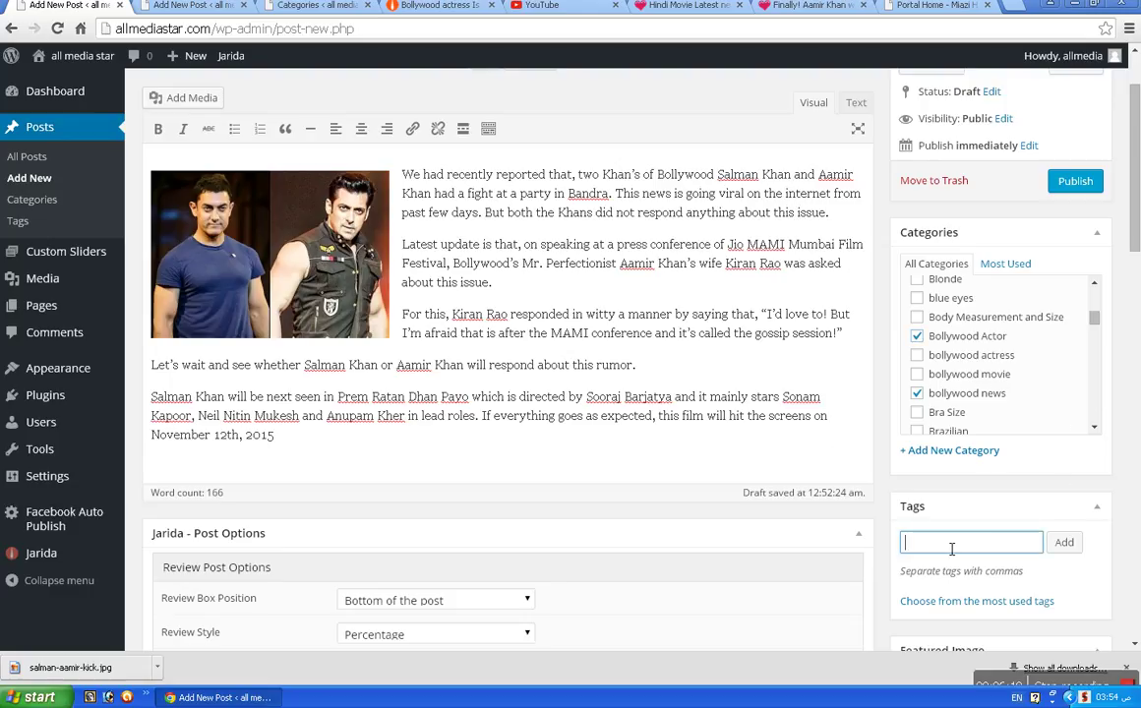
{"action": "right_click", "coordinate": [951, 546]}
{"action": "left_click", "coordinate": [940, 475]}
{"action": "left_click", "coordinate": [1065, 542]}
{"action": "scroll", "coordinate": [885, 532], "scroll_direction": "down", "scroll_amount": 3}
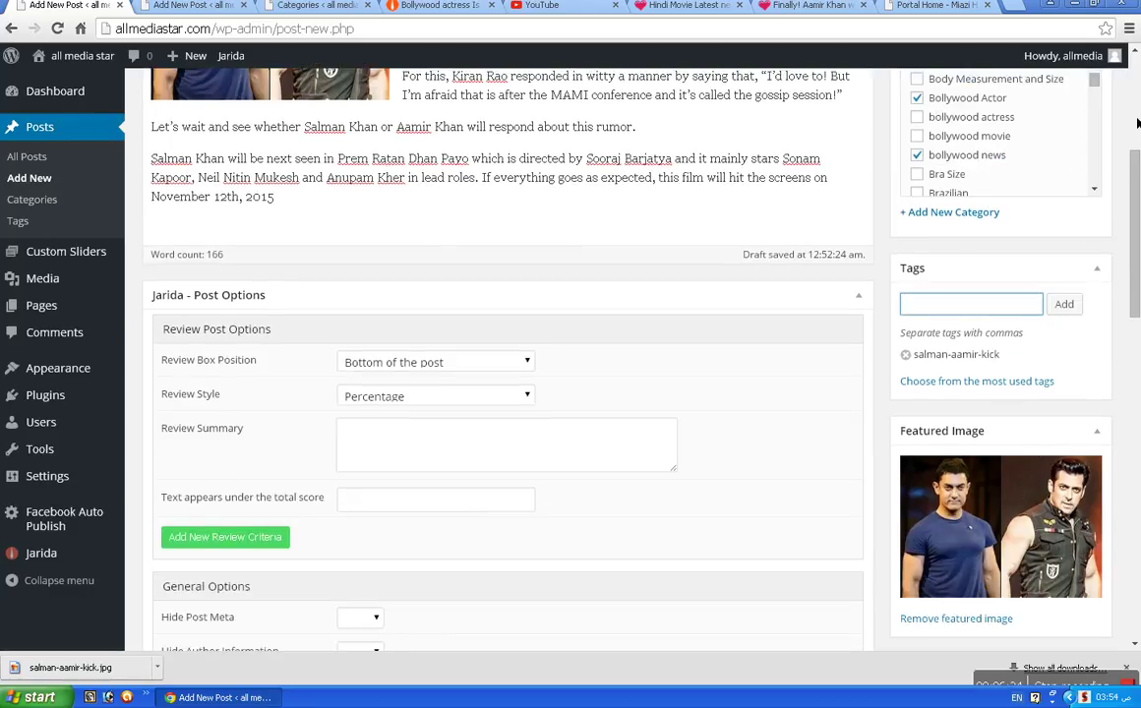
{"action": "scroll", "coordinate": [698, 61], "scroll_direction": "up", "scroll_amount": 4}
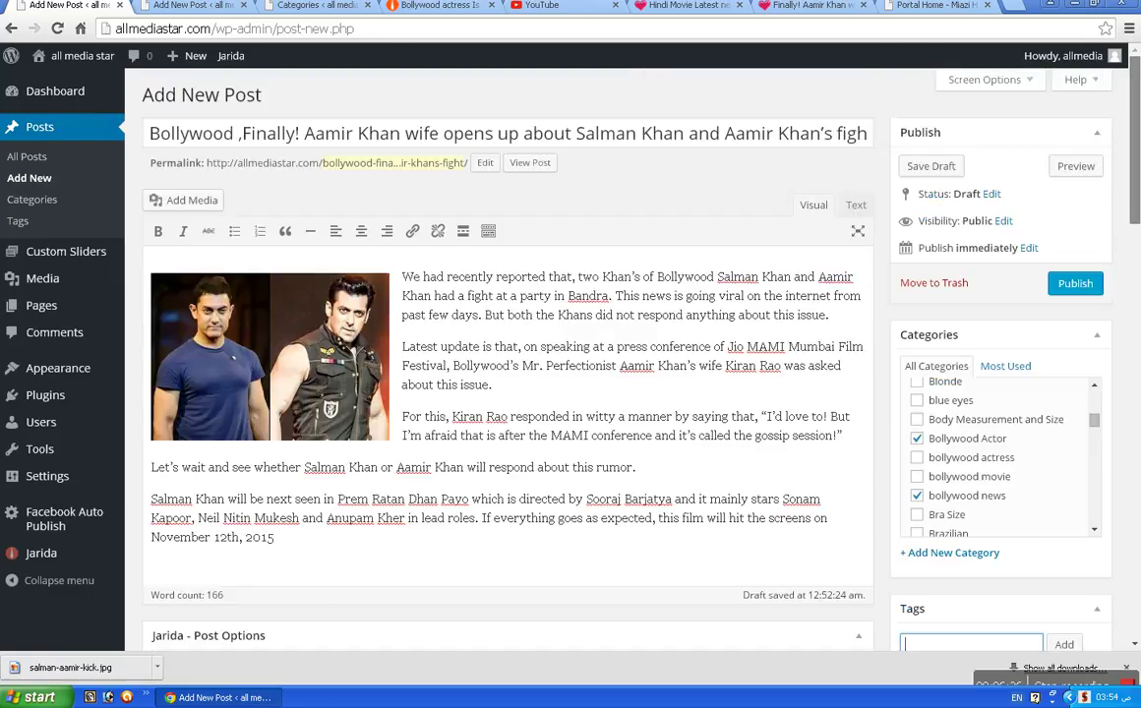
{"action": "left_click", "coordinate": [384, 164]}
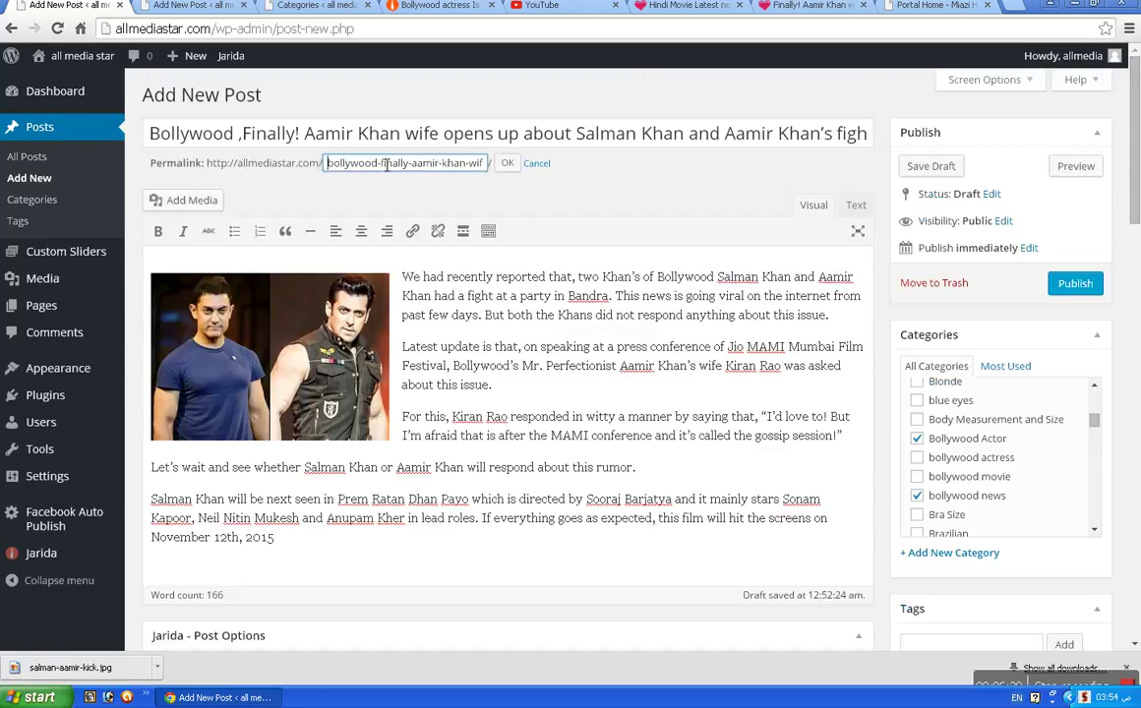
{"action": "left_click", "coordinate": [508, 165]}
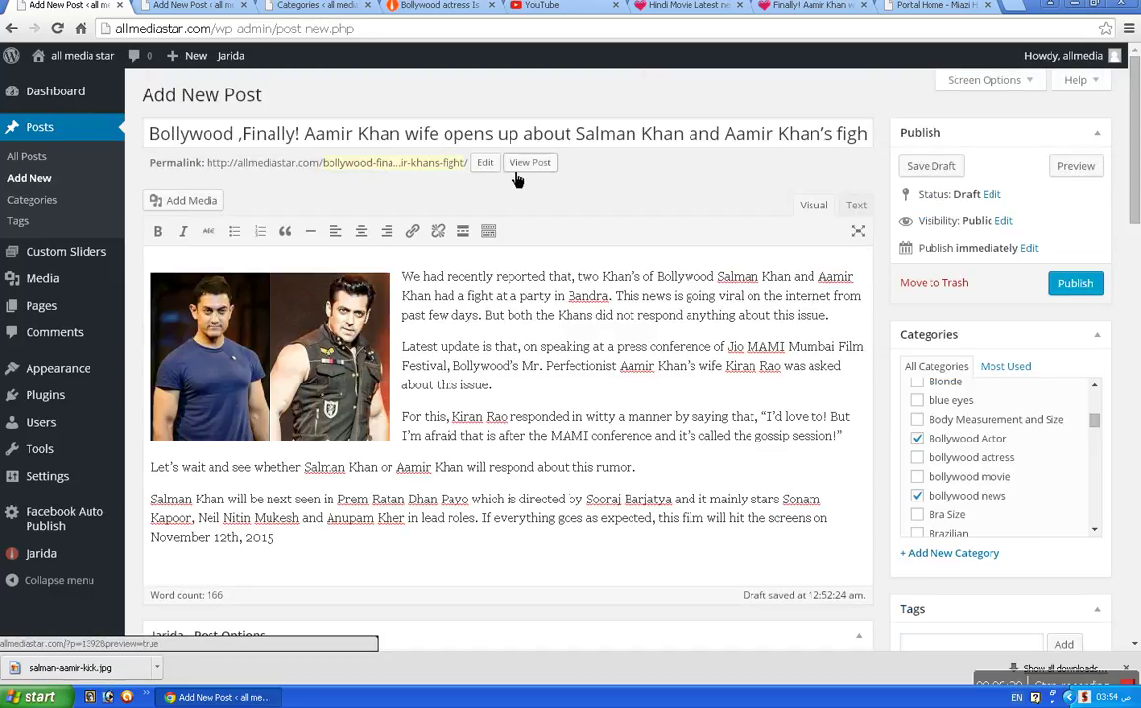
{"action": "left_click", "coordinate": [485, 164]}
{"action": "left_click_drag", "start_coordinate": [480, 163], "coordinate": [284, 175]}
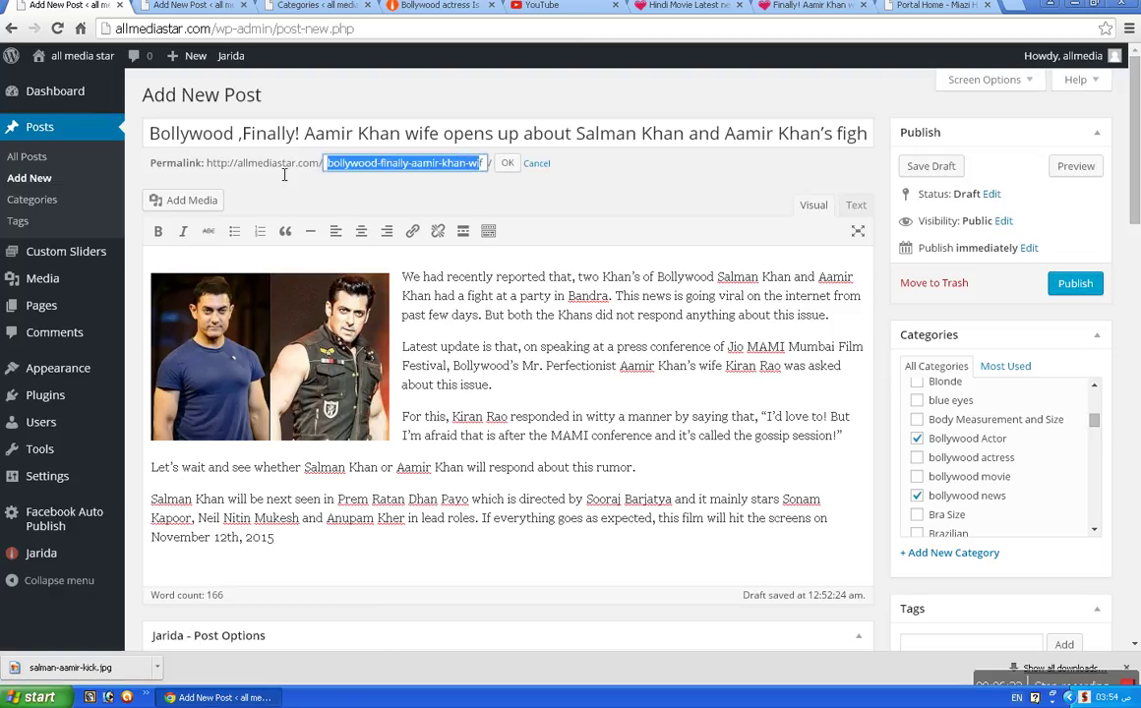
{"action": "left_click", "coordinate": [402, 169]}
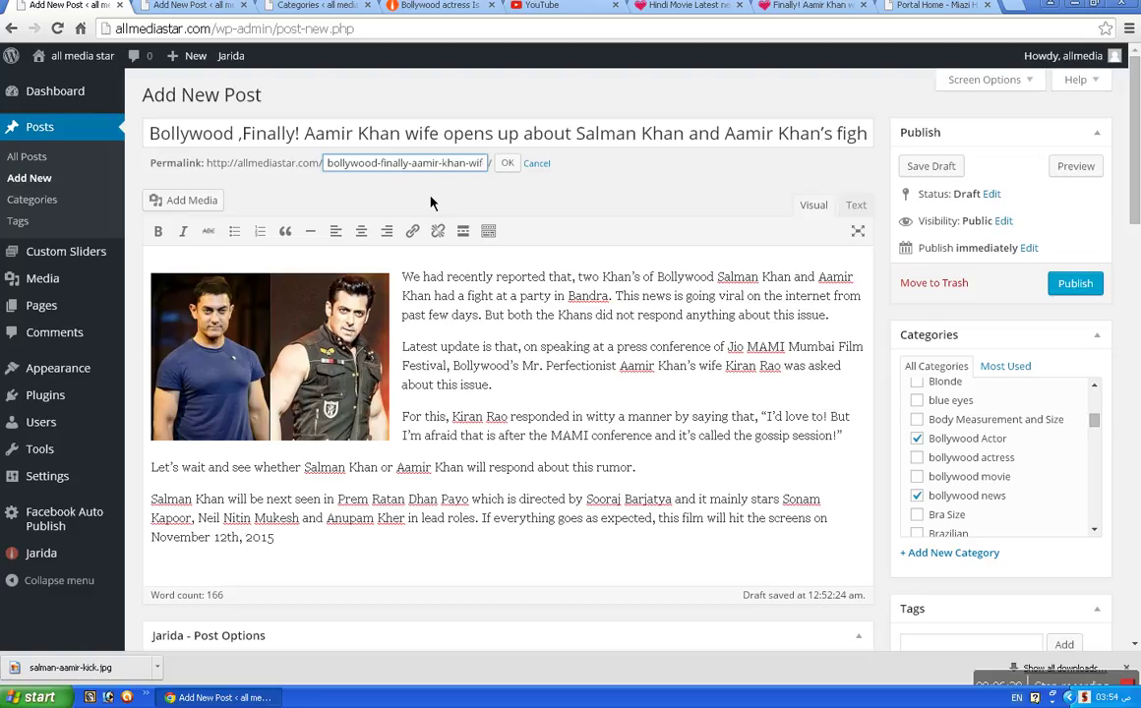
{"action": "left_click", "coordinate": [507, 164]}
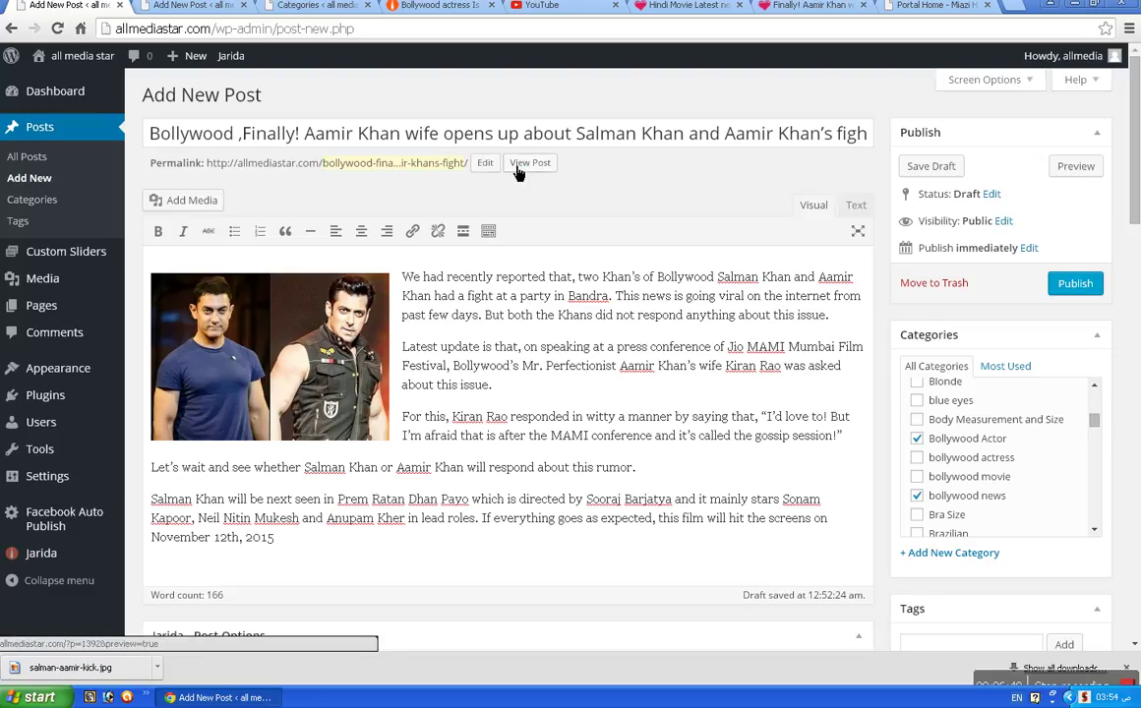
Step: Publish the post and open its live page from 'View post' in a new tab
{"action": "left_click", "coordinate": [1094, 292]}
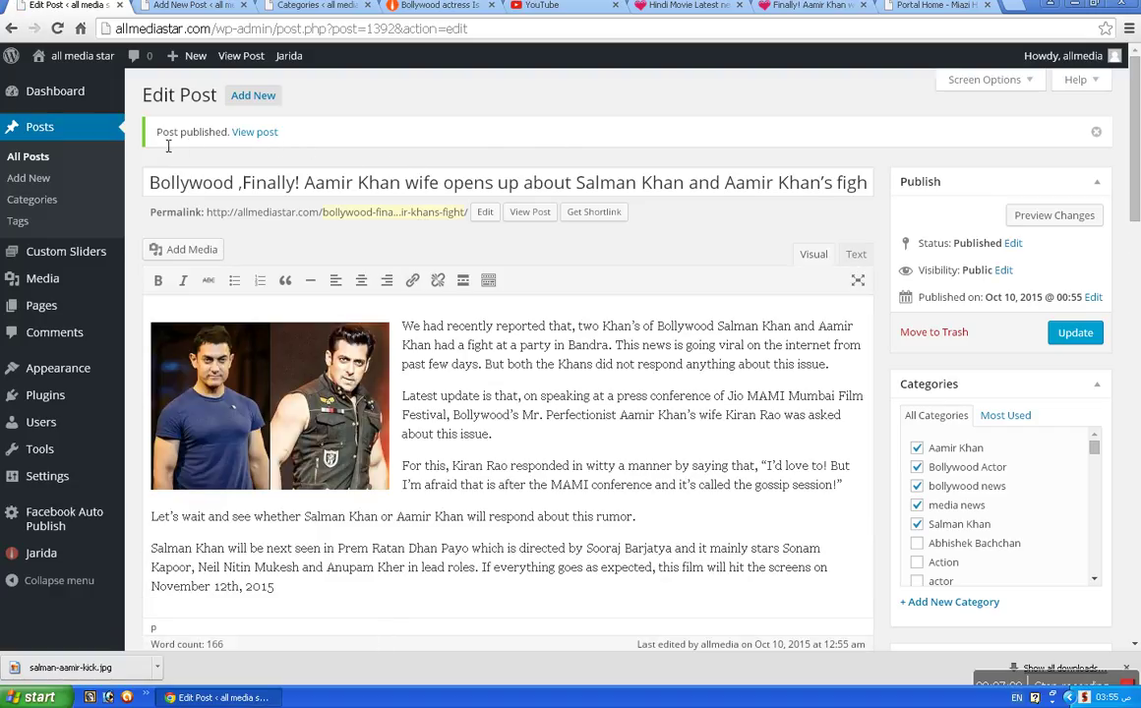
{"action": "right_click", "coordinate": [257, 138]}
{"action": "left_click", "coordinate": [325, 143]}
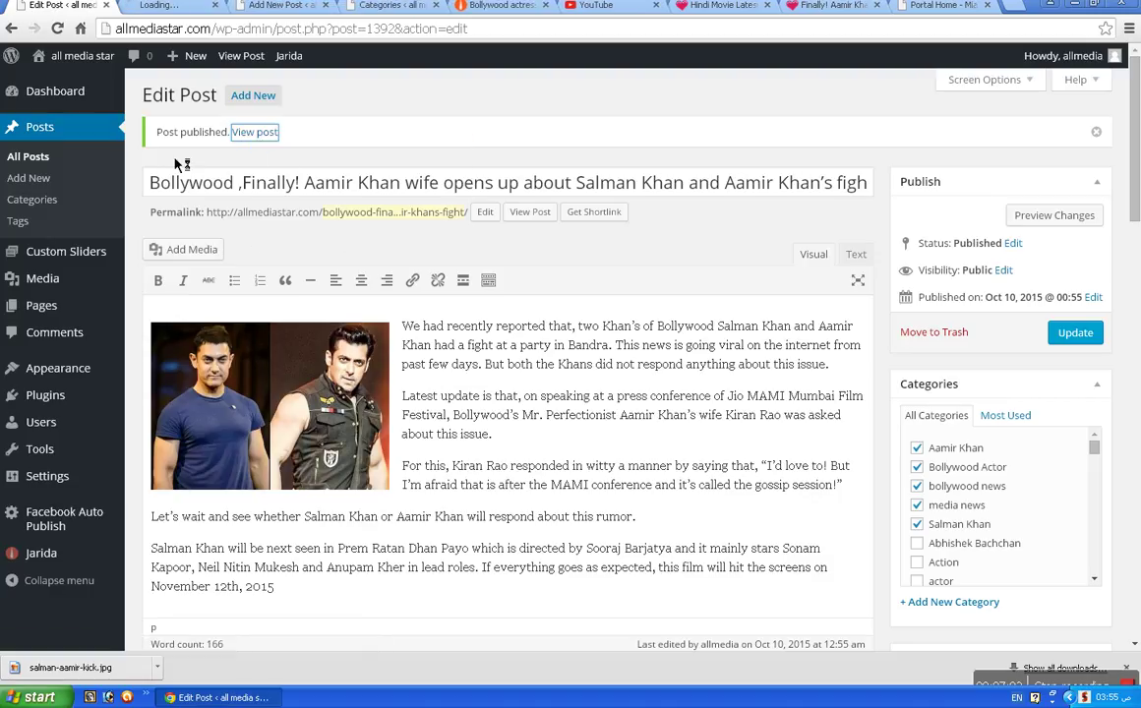
{"action": "left_click", "coordinate": [181, 10]}
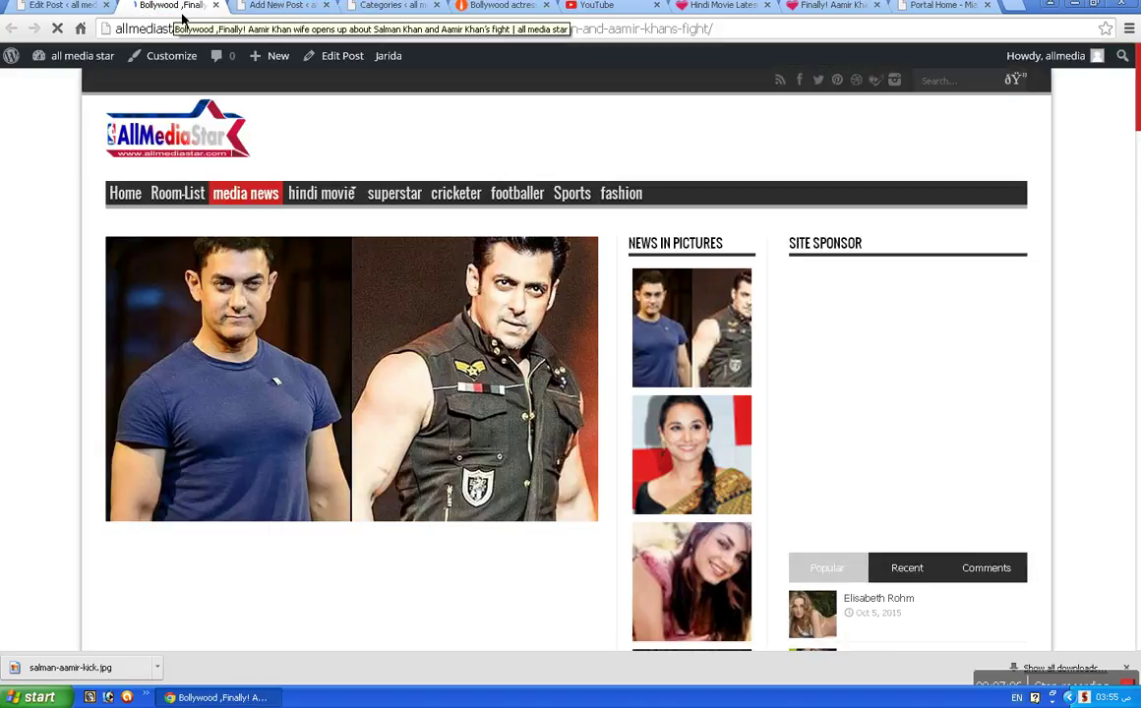
Step: Scroll through the live article to check its title, wrapped photo, body text and 0% Review Overview
{"action": "scroll", "coordinate": [325, 372], "scroll_direction": "down", "scroll_amount": 2}
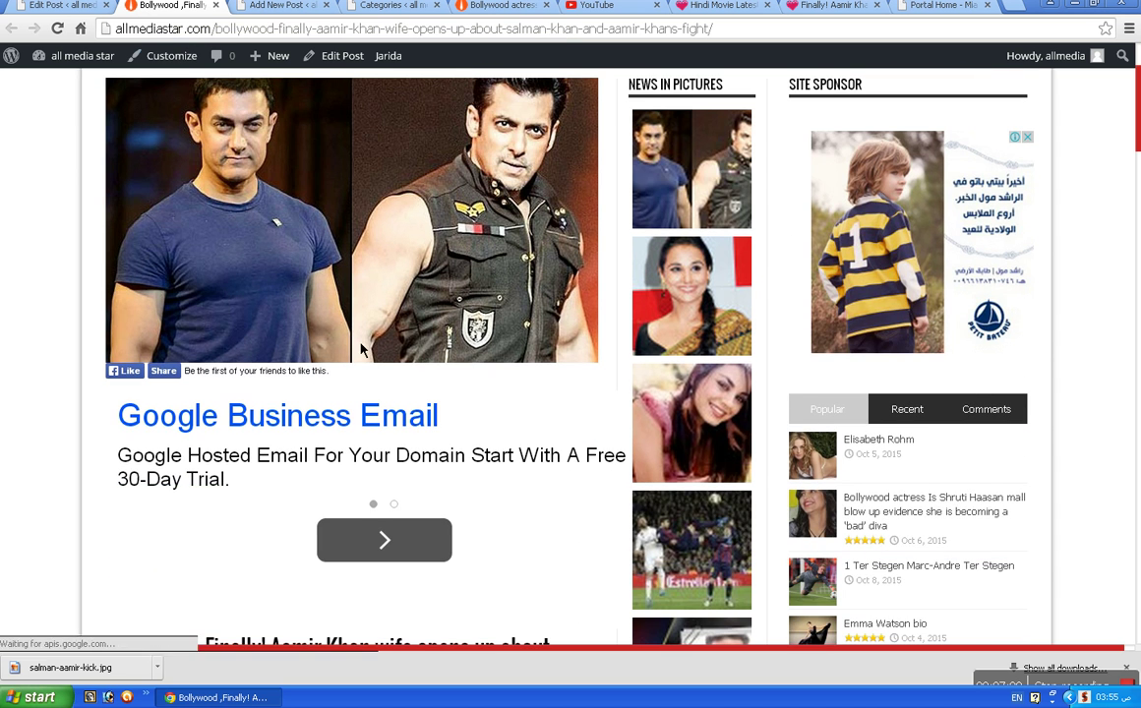
{"action": "scroll", "coordinate": [566, 355], "scroll_direction": "up", "scroll_amount": 2}
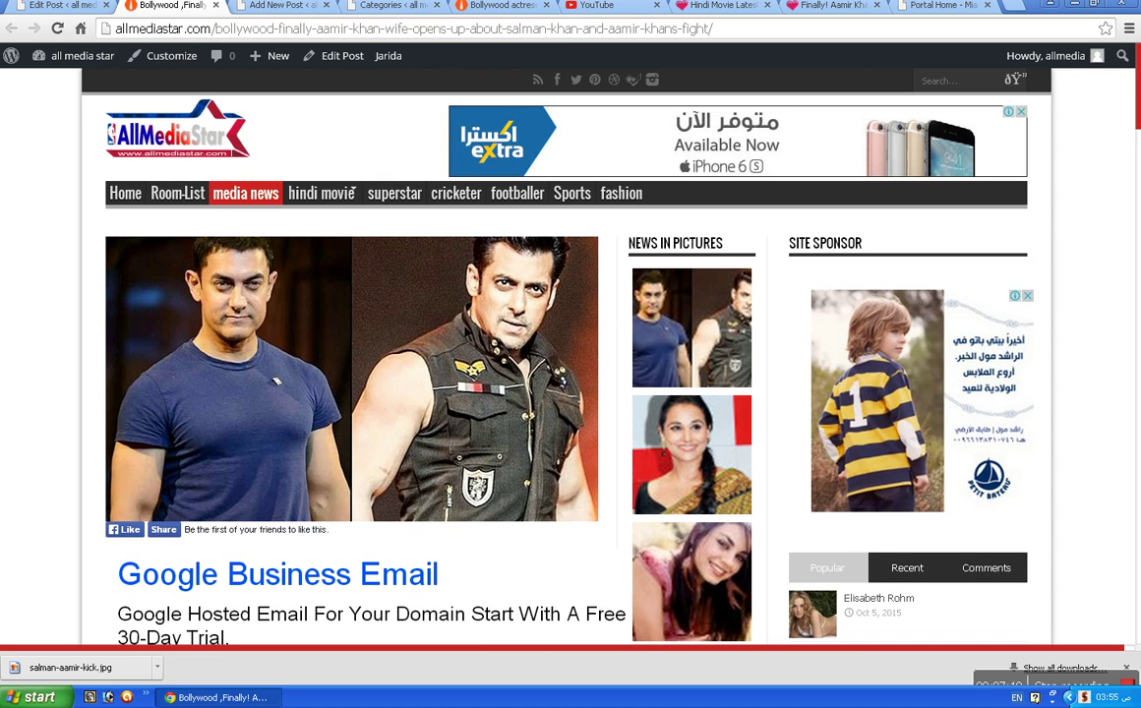
{"action": "scroll", "coordinate": [406, 341], "scroll_direction": "down", "scroll_amount": 6}
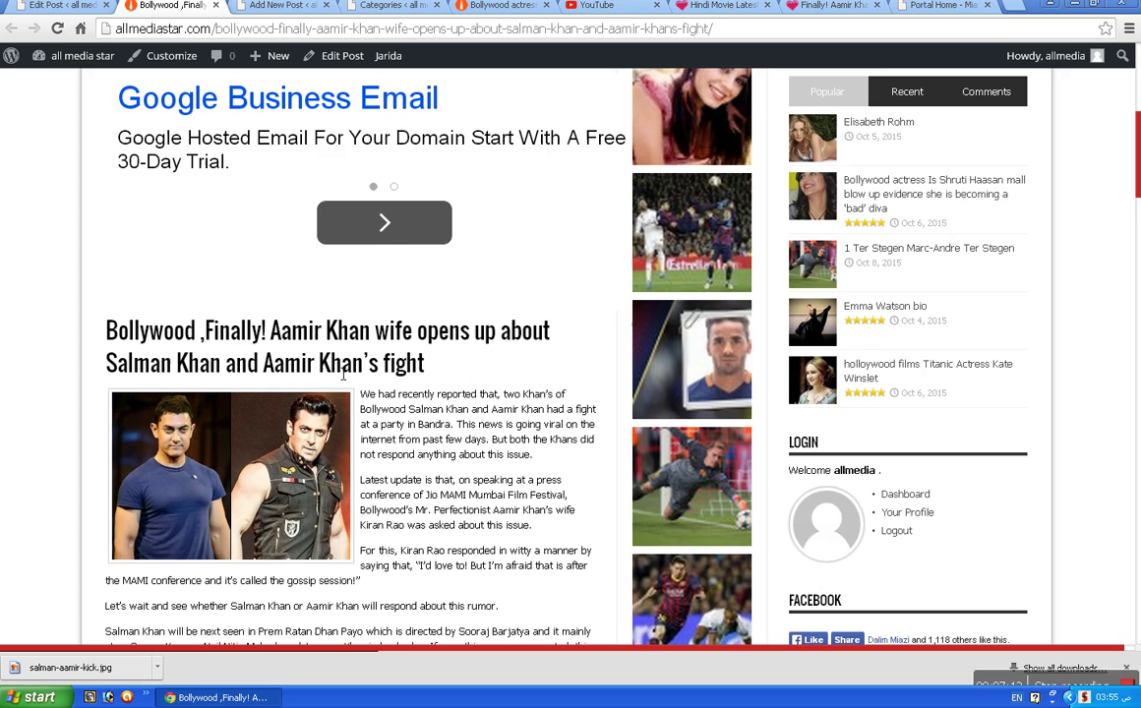
{"action": "scroll", "coordinate": [291, 372], "scroll_direction": "down", "scroll_amount": 3}
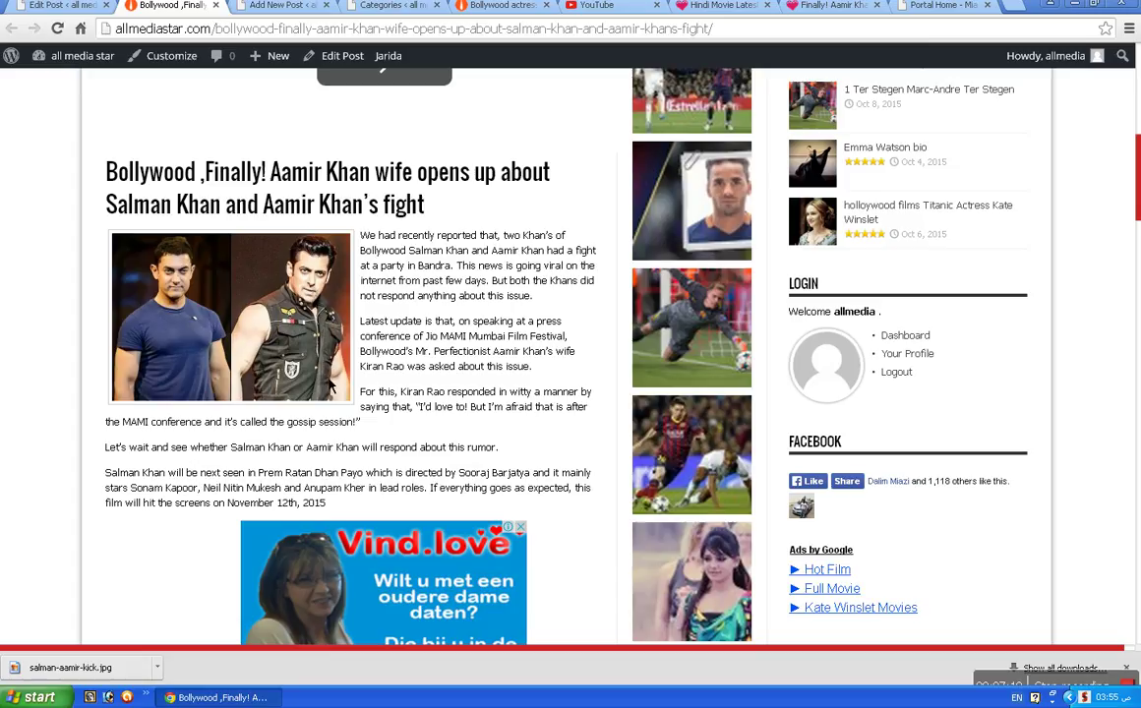
{"action": "scroll", "coordinate": [332, 388], "scroll_direction": "down", "scroll_amount": 3}
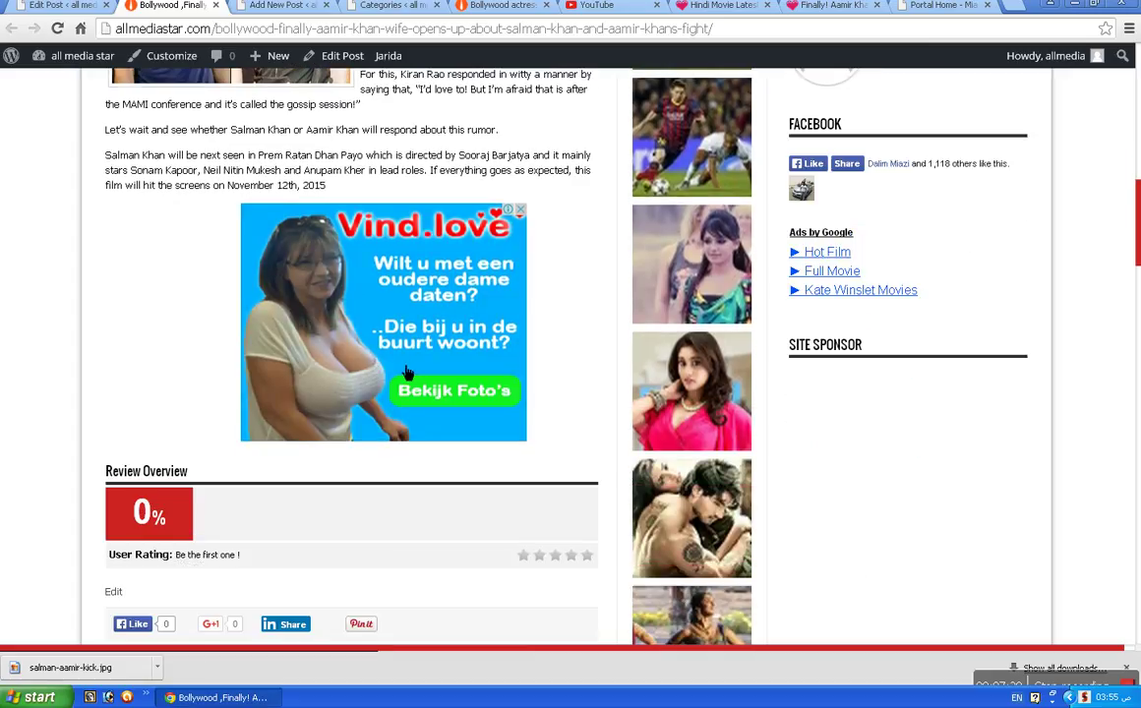
{"action": "scroll", "coordinate": [413, 371], "scroll_direction": "up", "scroll_amount": 1}
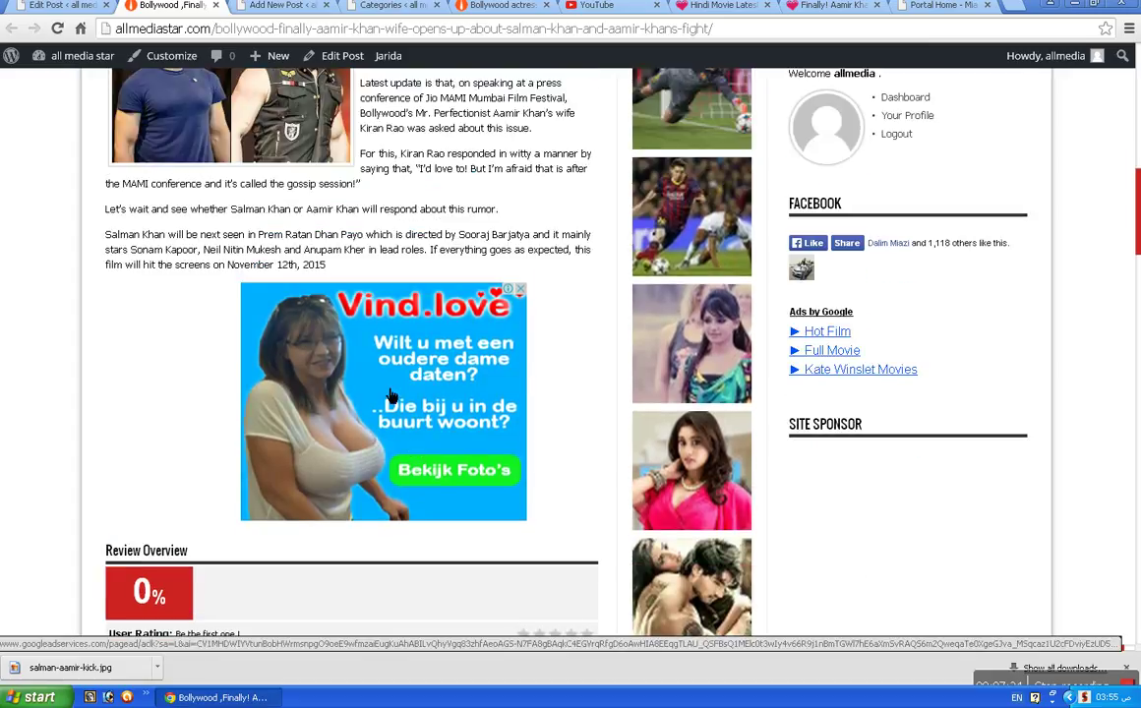
{"action": "scroll", "coordinate": [383, 389], "scroll_direction": "up", "scroll_amount": 7}
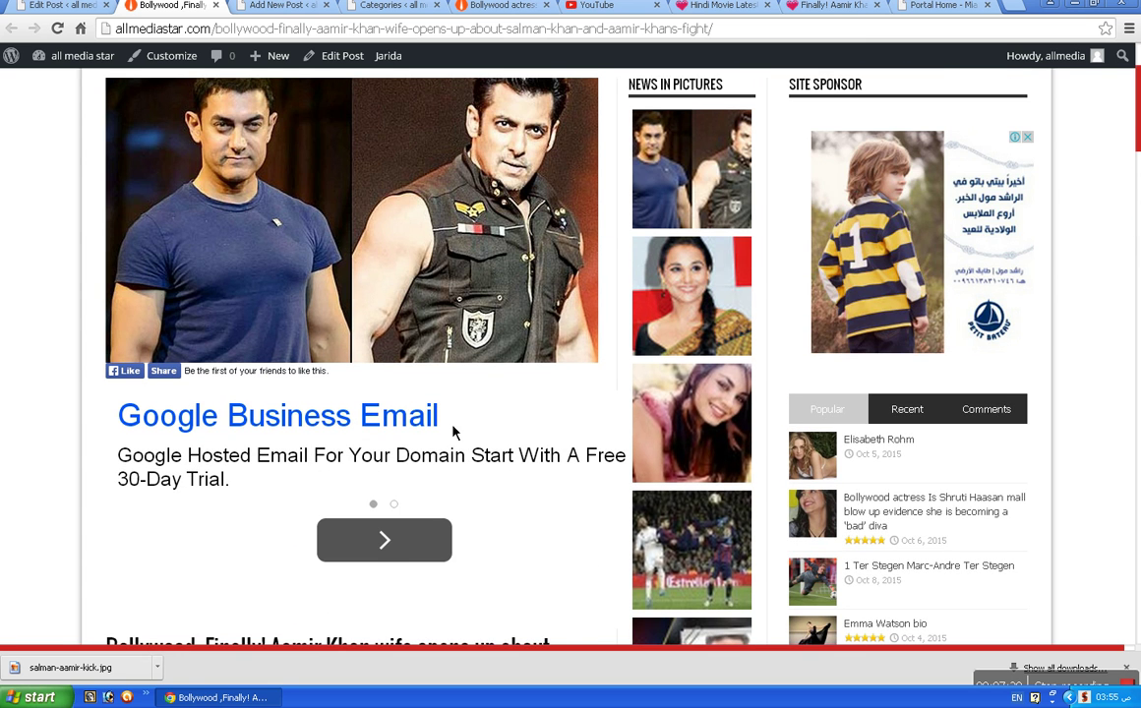
{"action": "scroll", "coordinate": [454, 433], "scroll_direction": "down", "scroll_amount": 2}
{"action": "scroll", "coordinate": [452, 437], "scroll_direction": "down", "scroll_amount": 1}
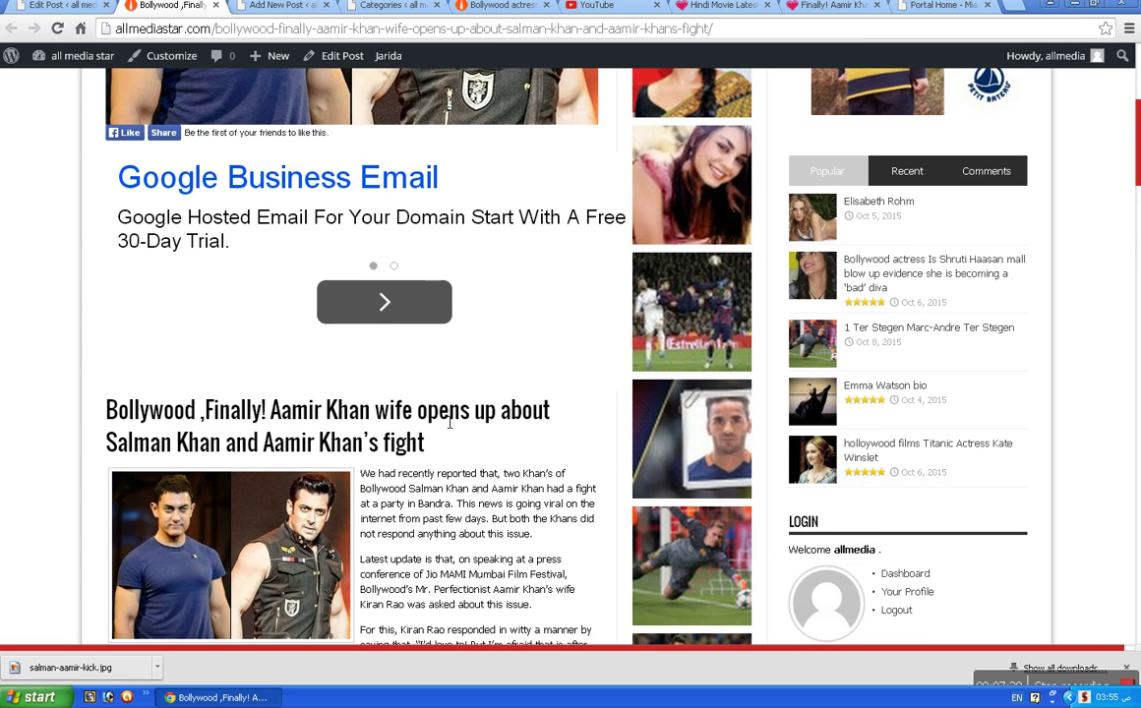
{"action": "scroll", "coordinate": [482, 390], "scroll_direction": "up", "scroll_amount": 5}
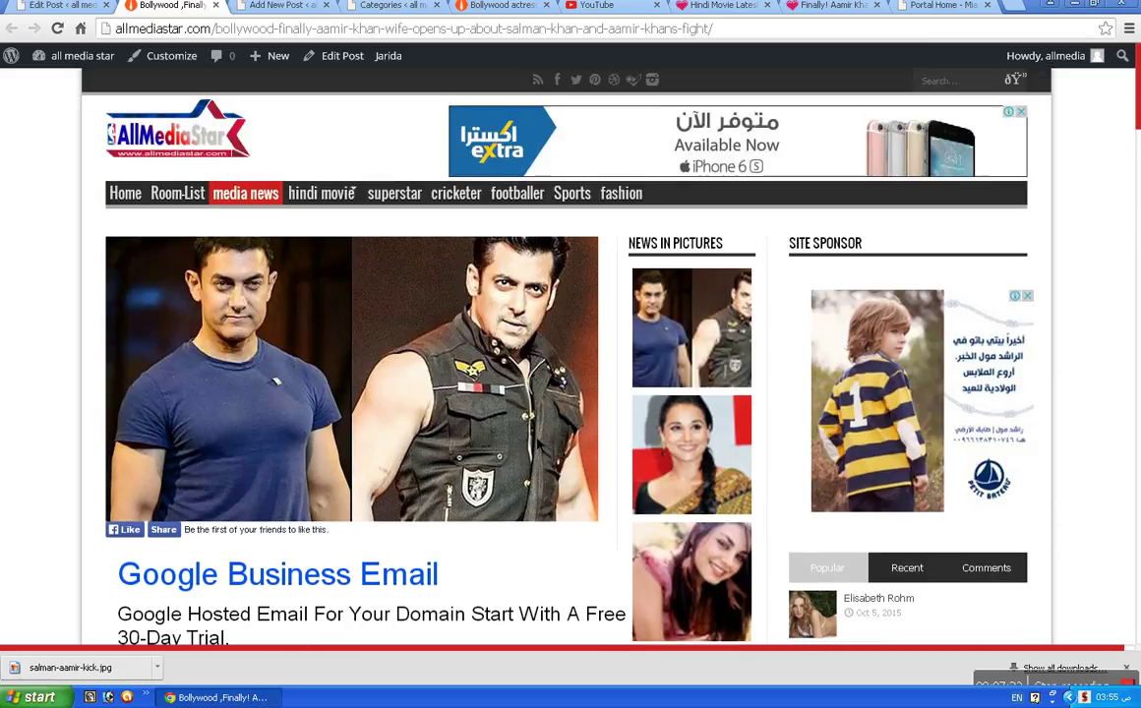